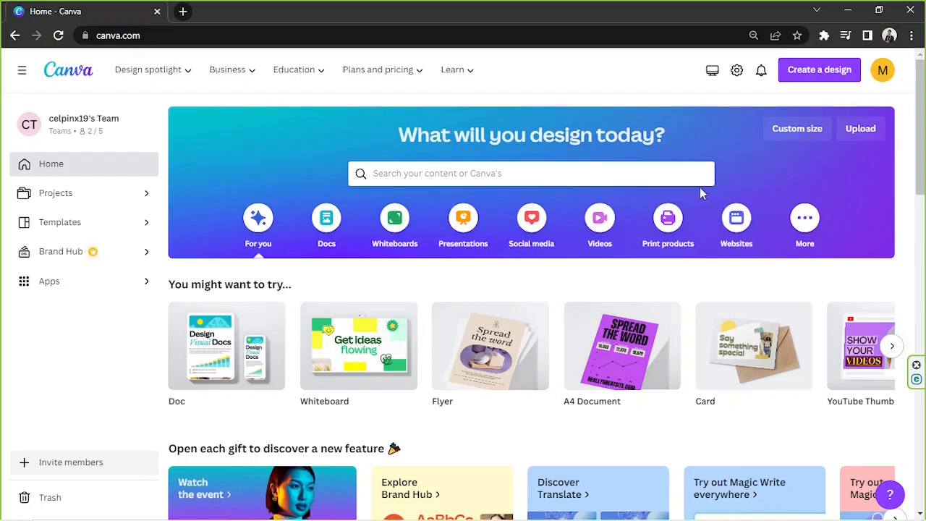
- Search the templates for "resume" and show all suggested results
click(648, 173)
text(resume)
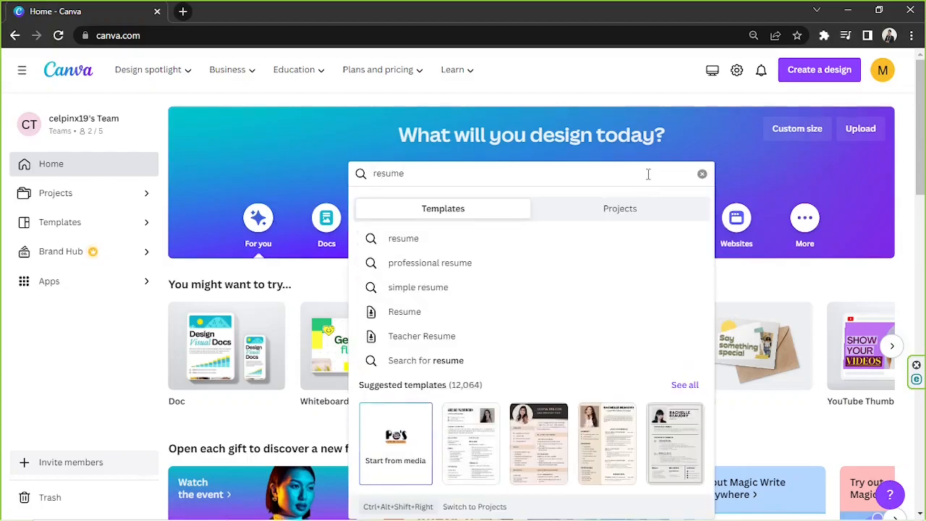
click(687, 387)
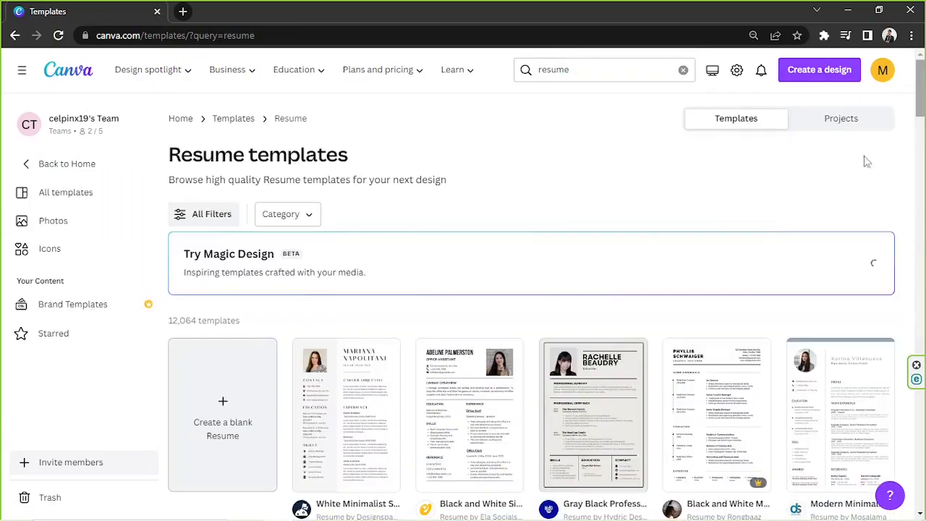
- Choose the Modern Professional Sales Marketer Resume template and open it for customizing
scroll(852, 168, down, 2)
scroll(913, 129, down, 1)
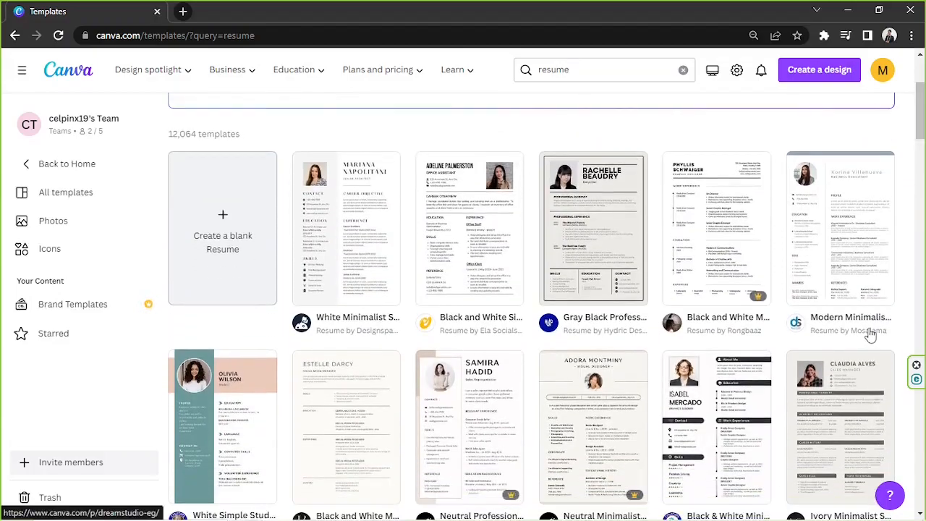
scroll(870, 334, down, 2)
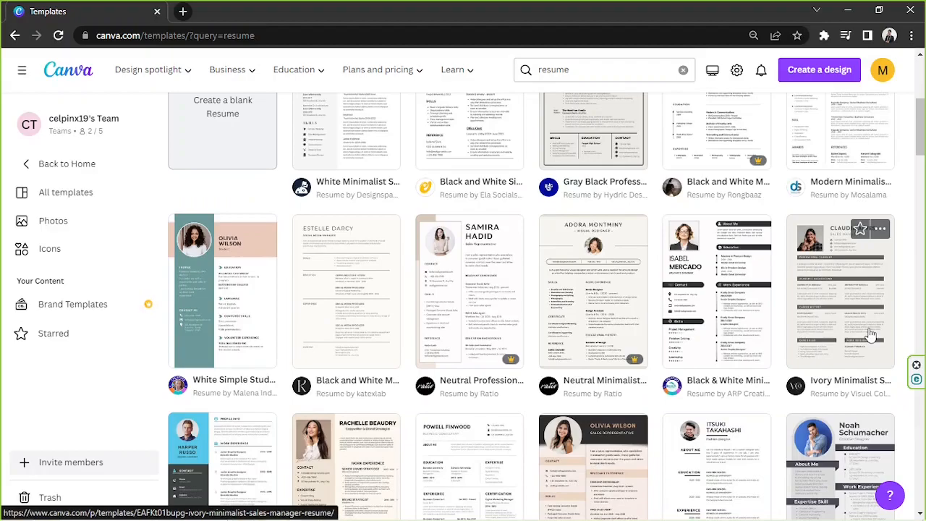
scroll(870, 334, down, 3)
scroll(870, 335, down, 2)
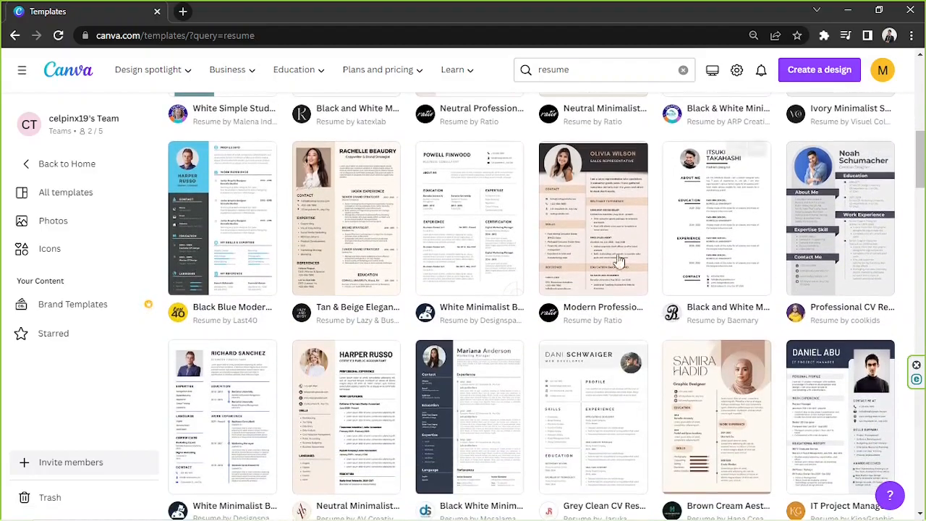
click(572, 262)
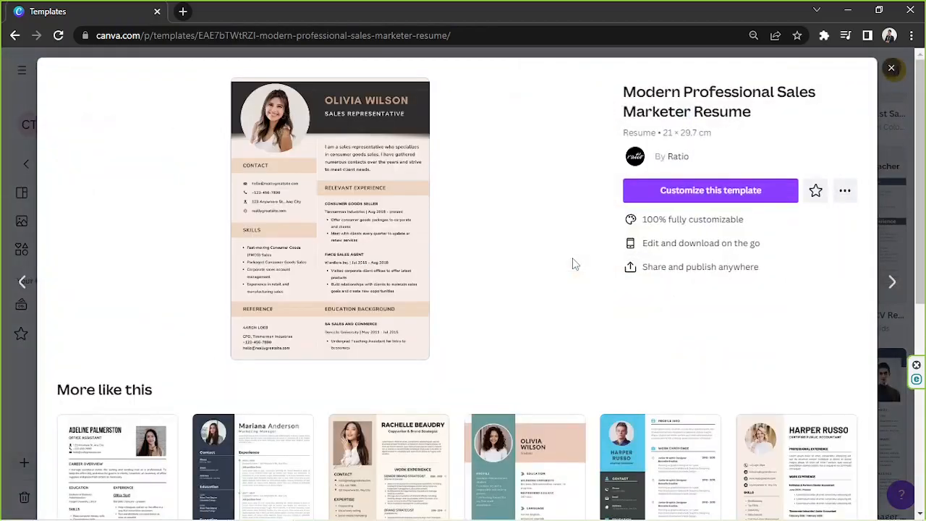
click(742, 192)
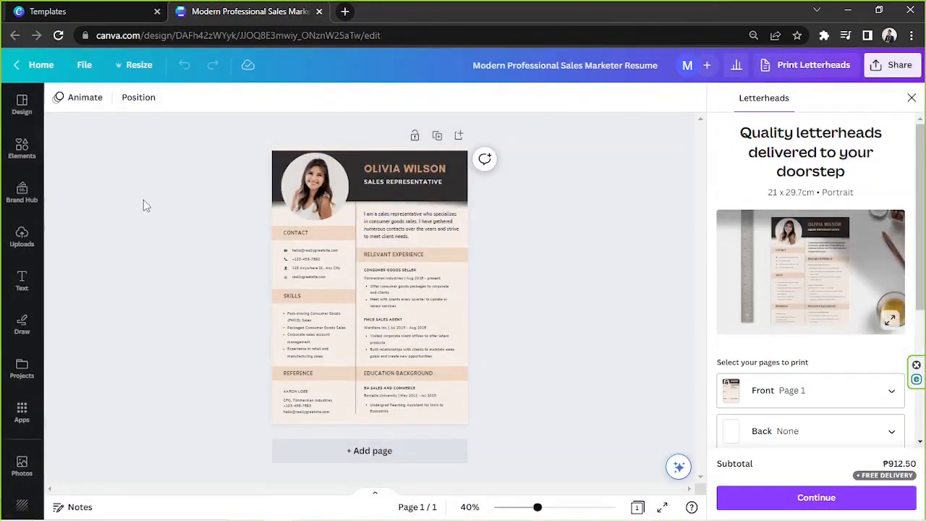
- Dismiss the letterhead printing offer beside the resume design
drag(196, 140, 569, 415)
click(613, 300)
click(910, 98)
drag(330, 152, 587, 416)
click(653, 374)
drag(374, 212, 607, 427)
click(648, 401)
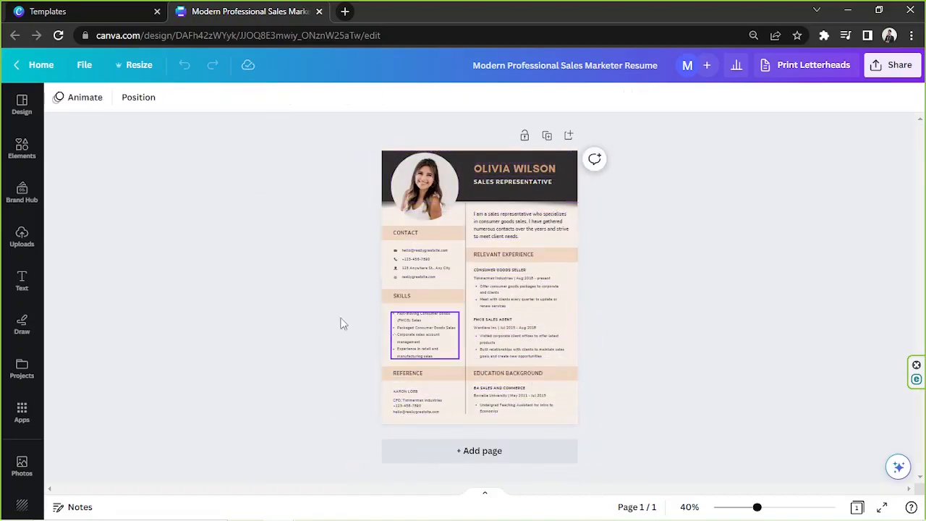
- Browse the alternative A4 resume templates available for the design, and close the template list
click(23, 105)
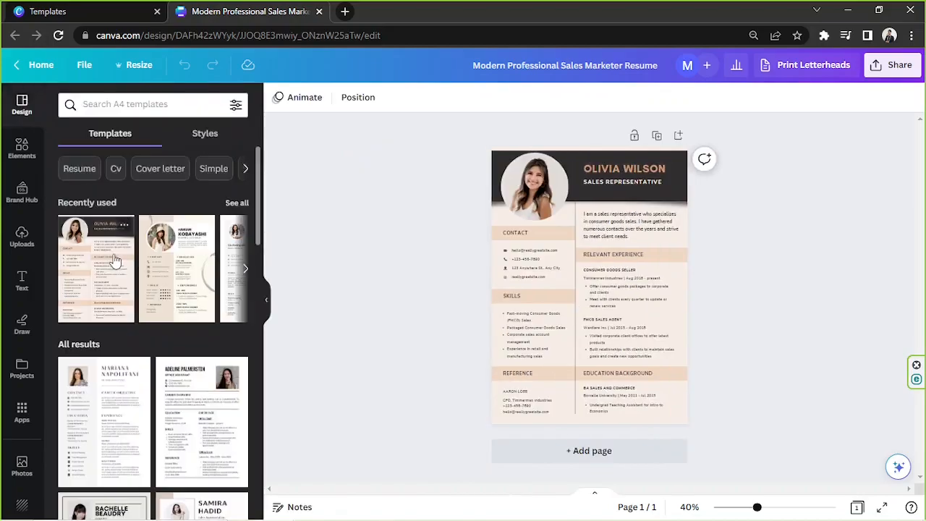
scroll(144, 238, down, 2)
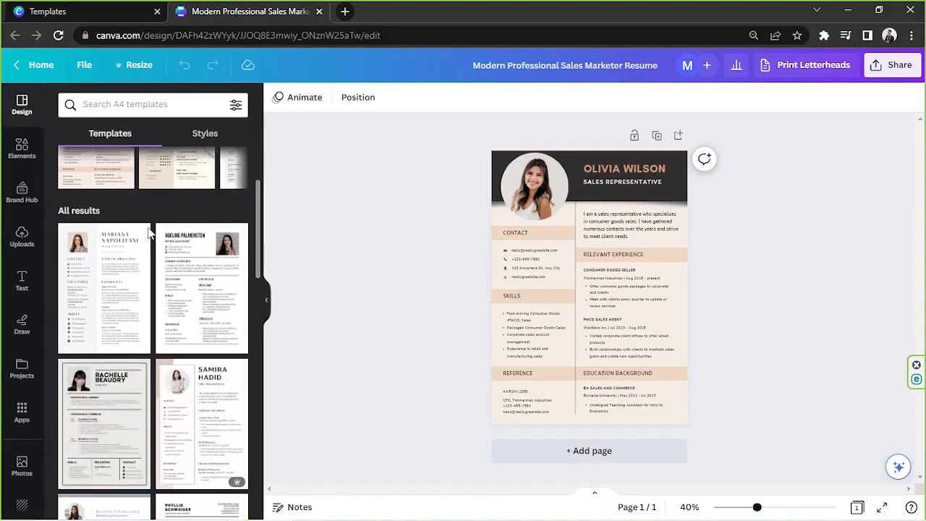
scroll(148, 232, down, 8)
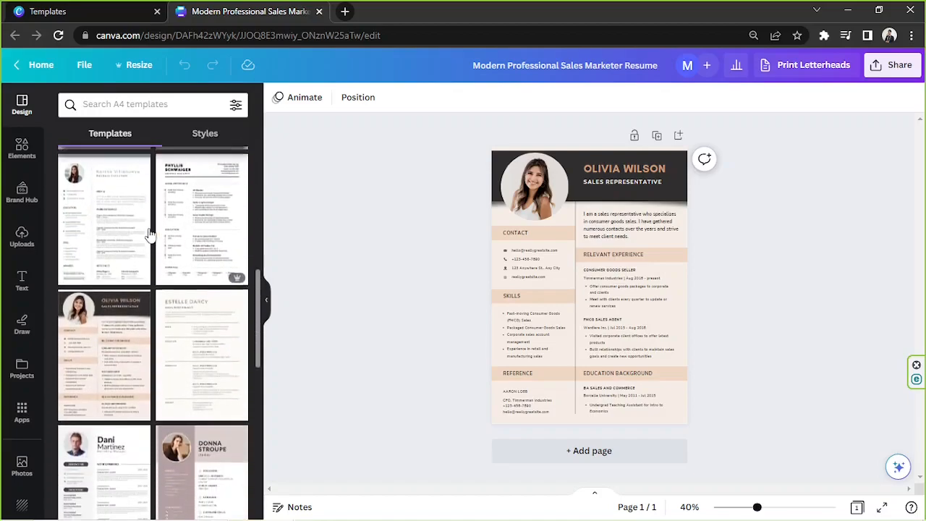
scroll(148, 233, down, 1)
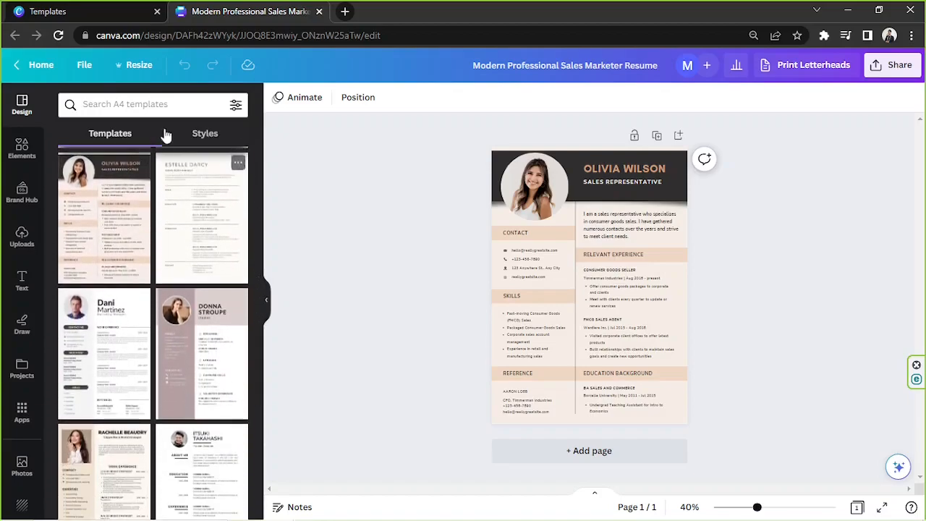
click(157, 106)
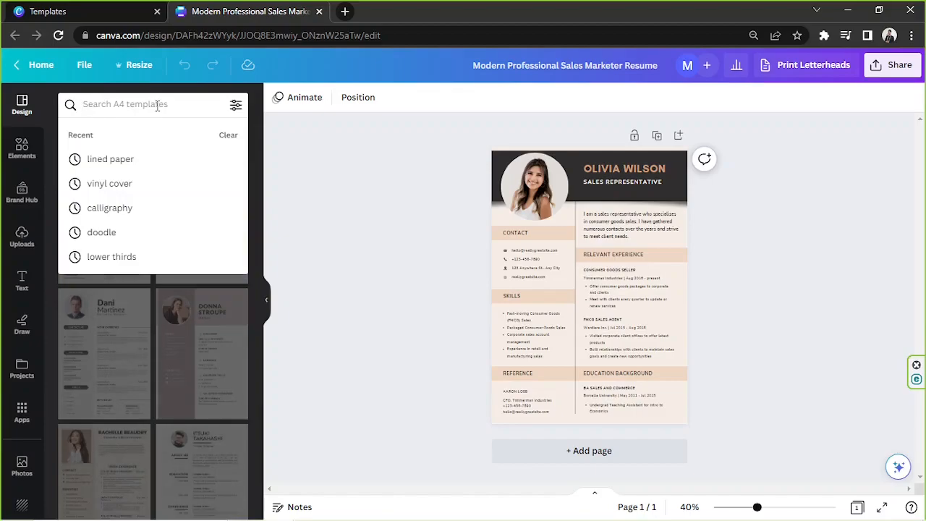
click(245, 312)
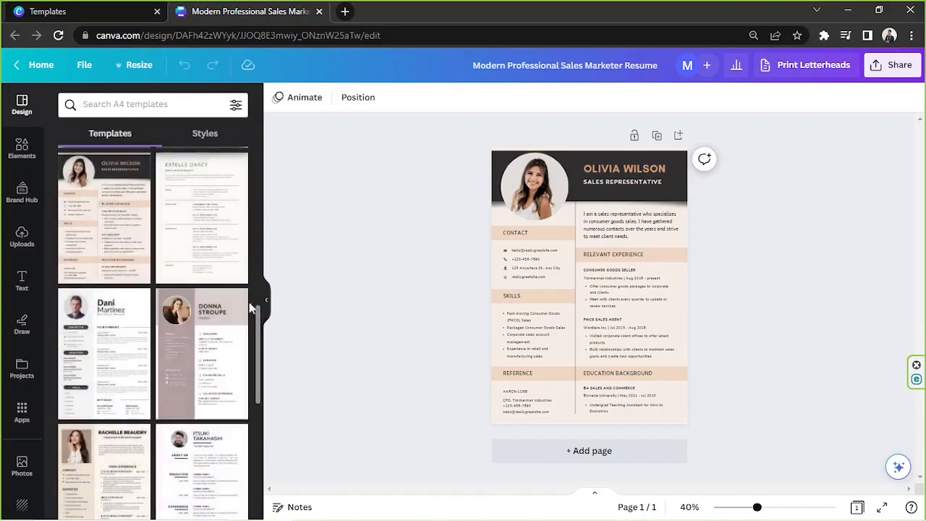
scroll(202, 293, down, 8)
scroll(204, 290, down, 2)
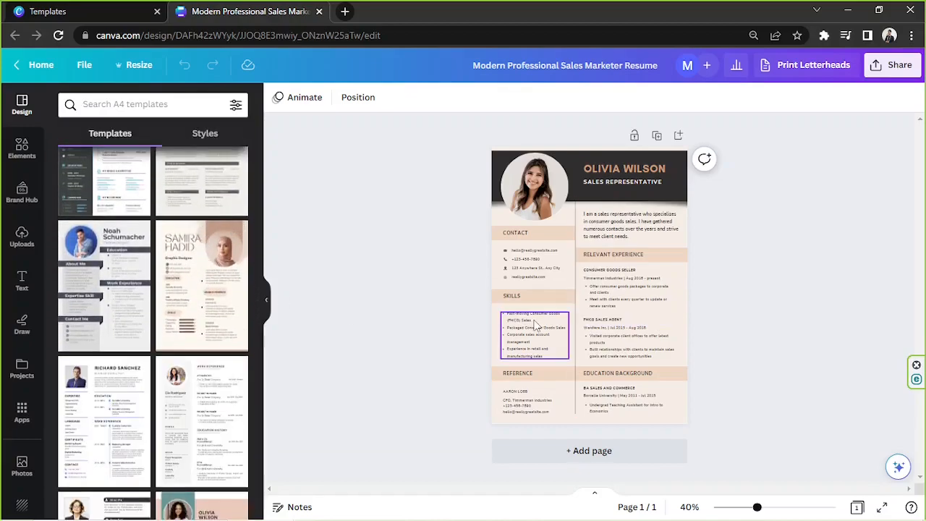
drag(441, 161, 746, 437)
click(773, 350)
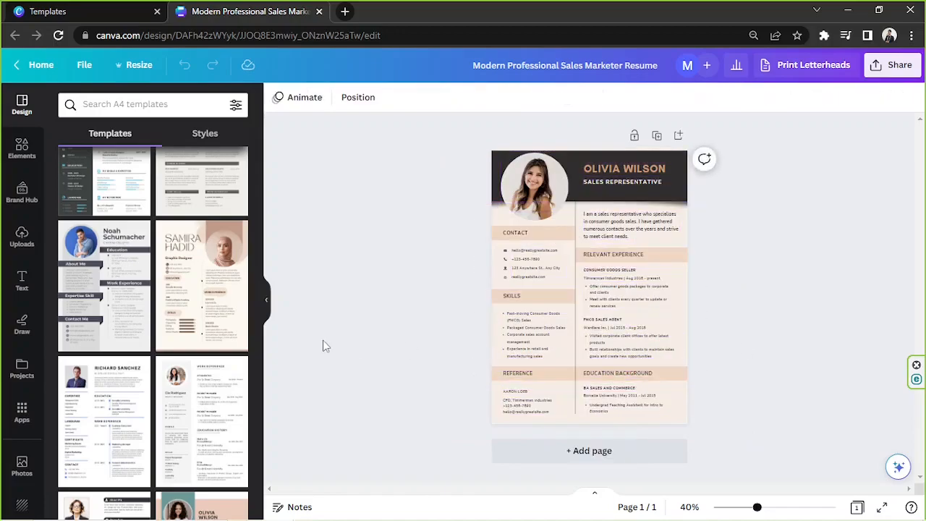
click(266, 303)
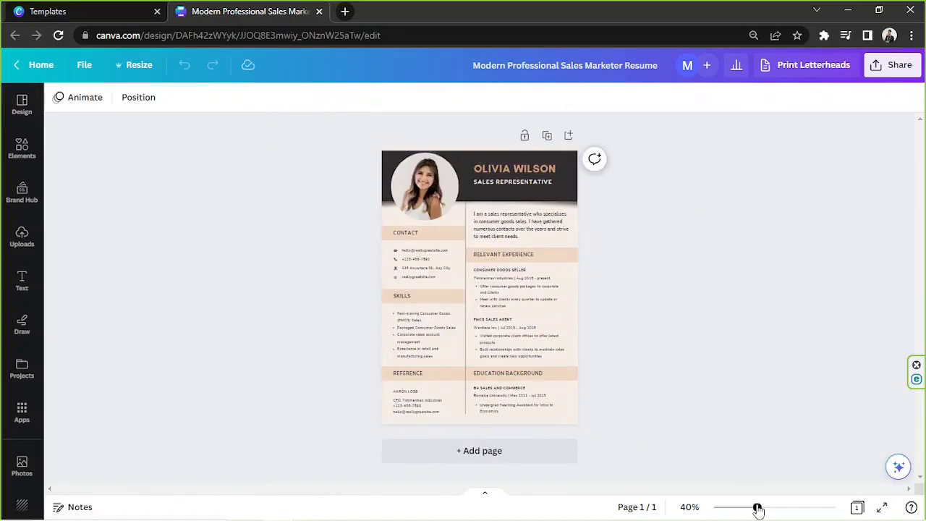
- Replace the circular profile photo with the uploaded illustration of a girl with a white flower in her hair
drag(758, 509, 774, 509)
scroll(709, 353, up, 3)
drag(924, 287, 923, 201)
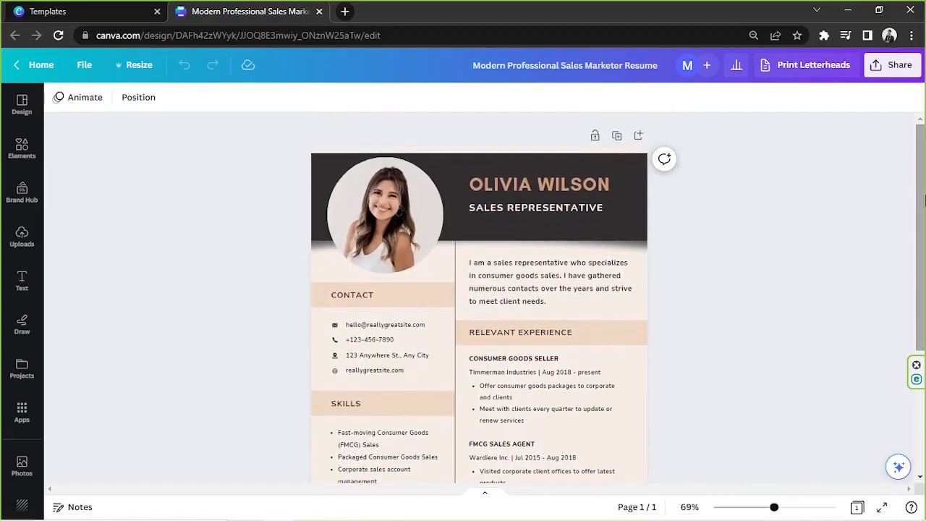
drag(771, 507, 781, 507)
click(390, 253)
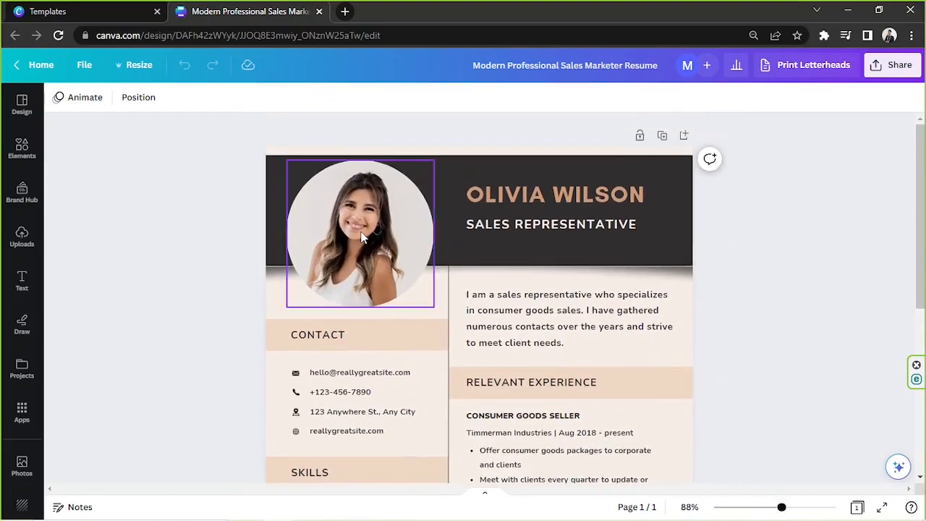
click(752, 293)
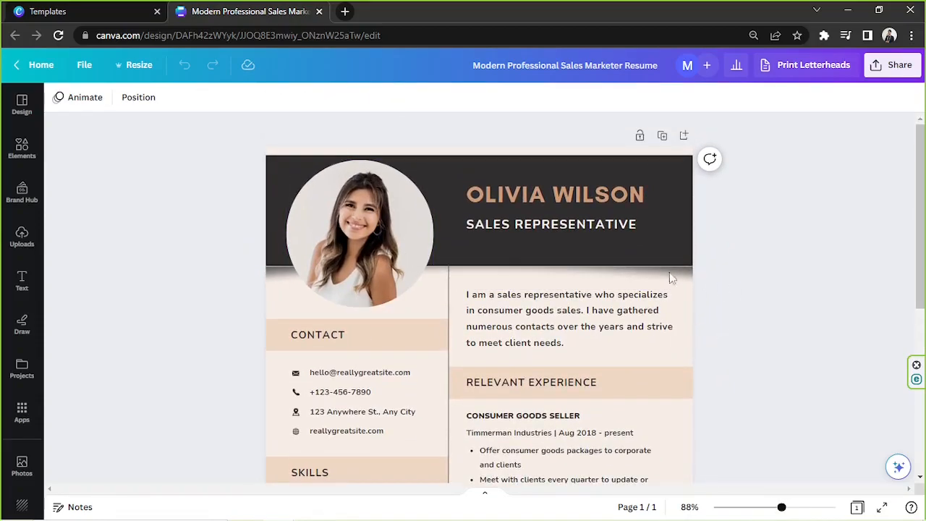
click(371, 246)
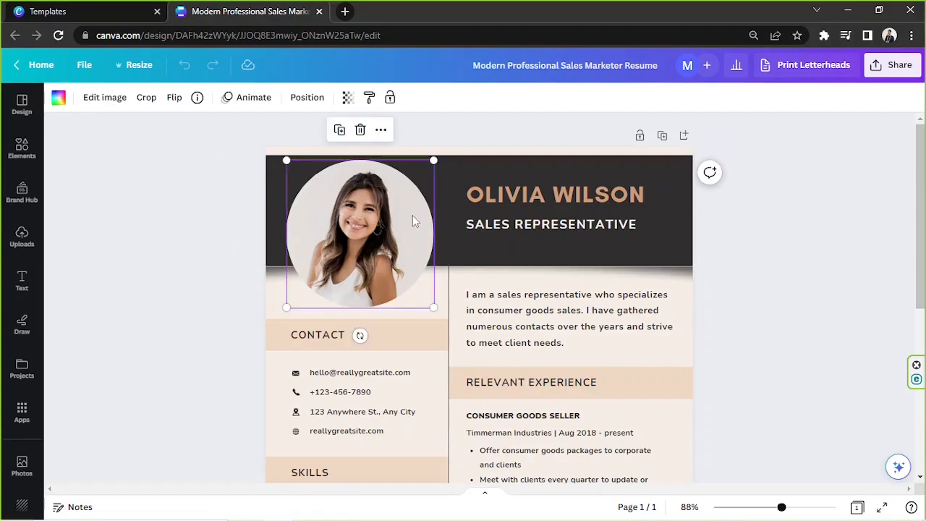
click(22, 239)
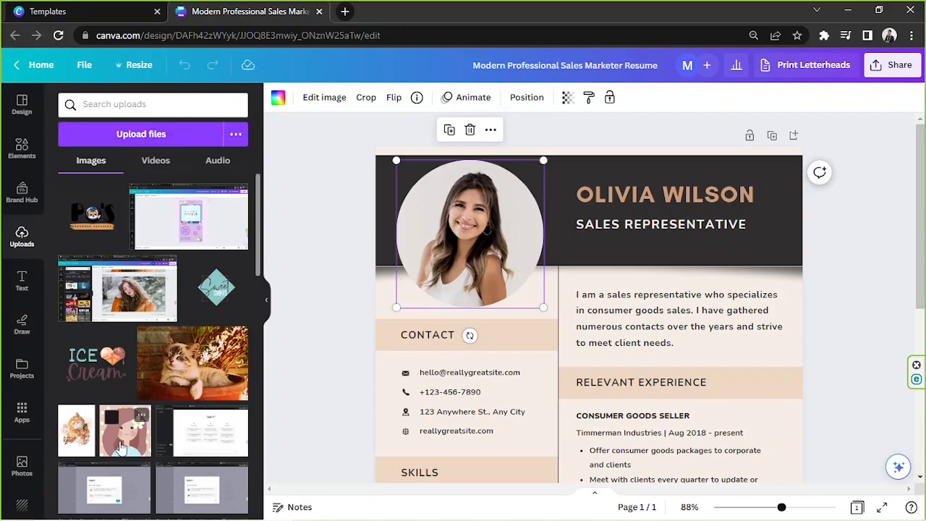
drag(138, 439, 423, 243)
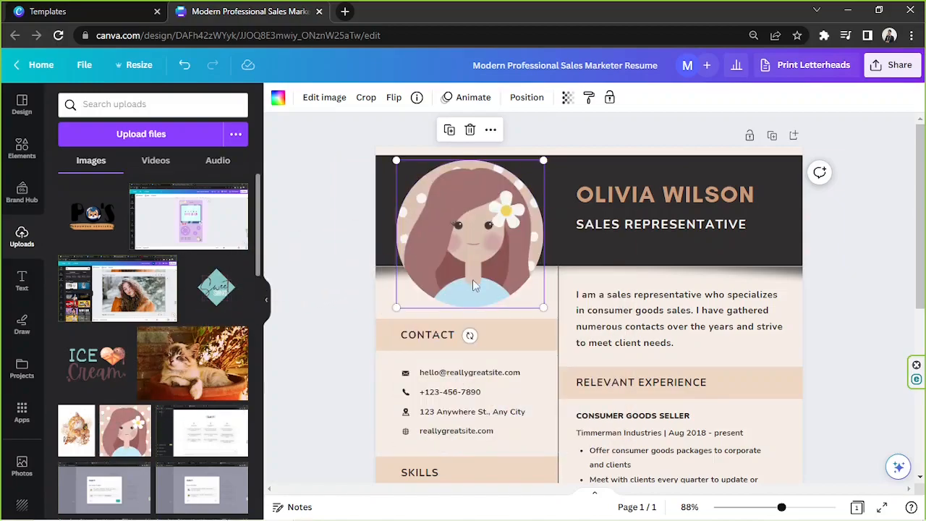
click(839, 349)
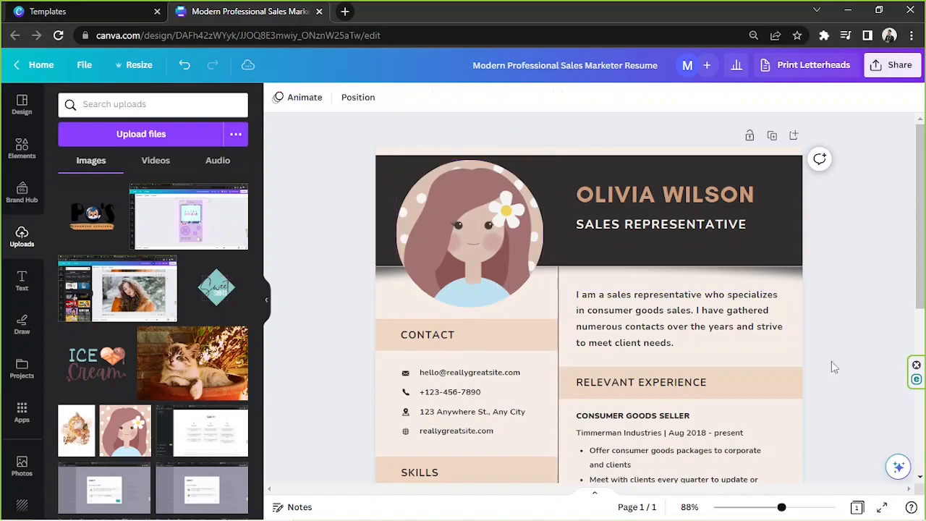
click(281, 293)
- Replace the name heading in the dark header with the applicant's full name
scroll(741, 284, down, 5)
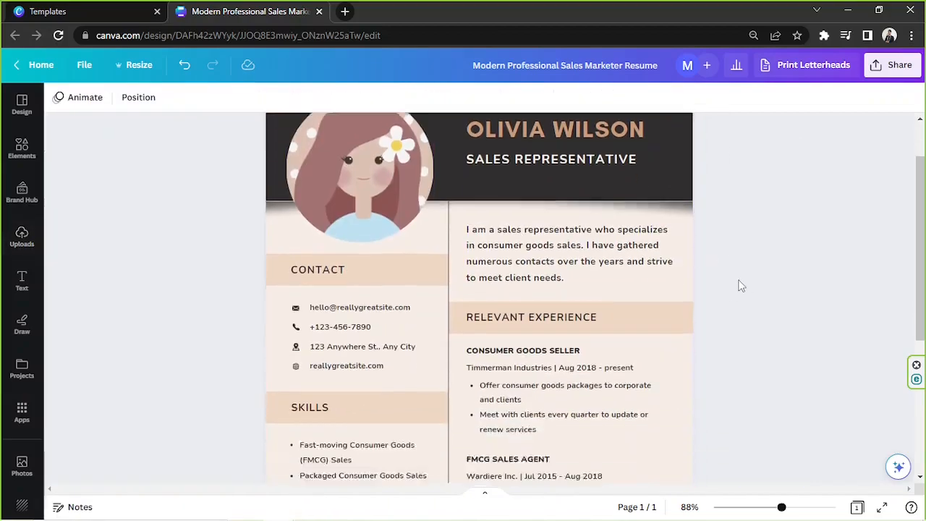
scroll(741, 284, up, 5)
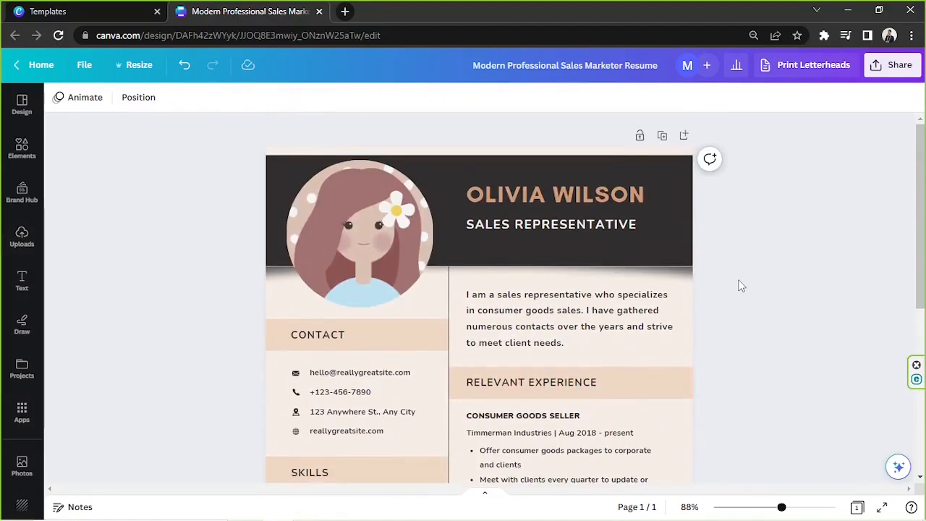
double_click(586, 195)
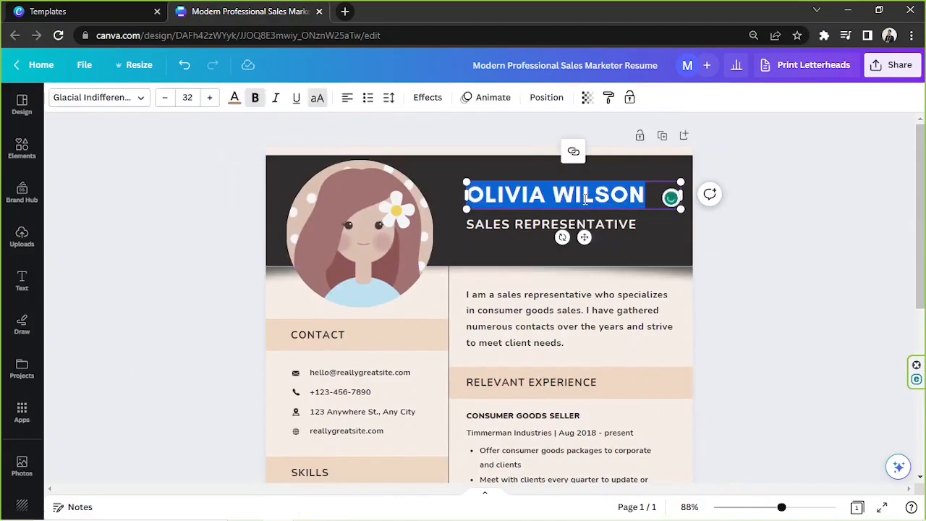
text(JANE)
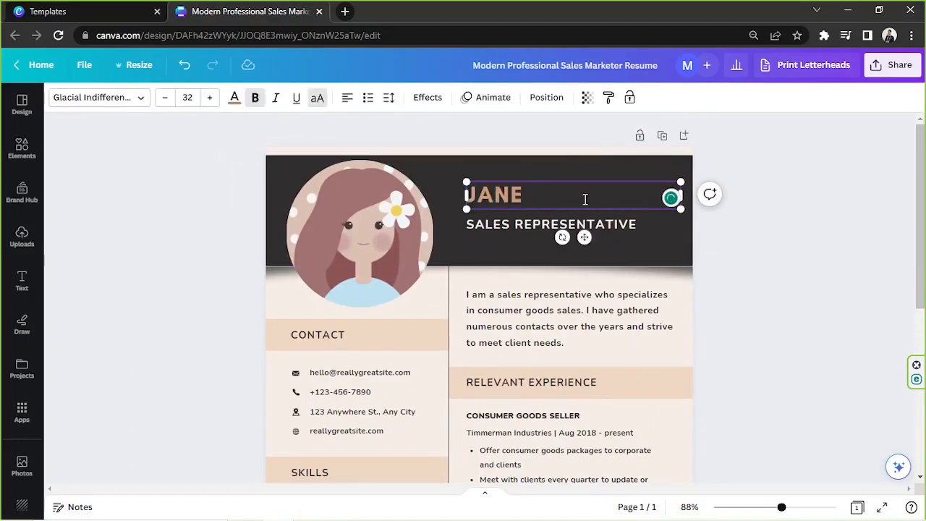
text( DOE)
click(799, 187)
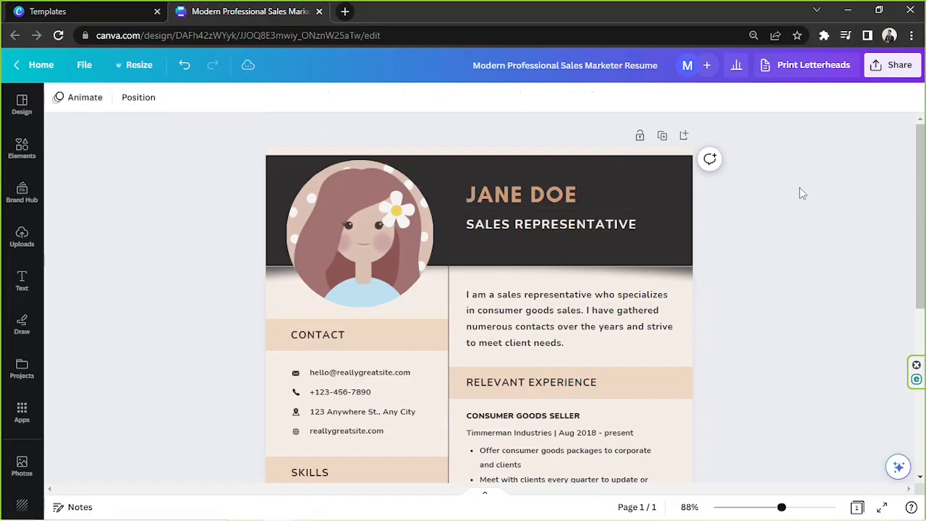
- Search the fonts for Handwriting and apply Amsterdam One to the name heading in the dark header
click(586, 197)
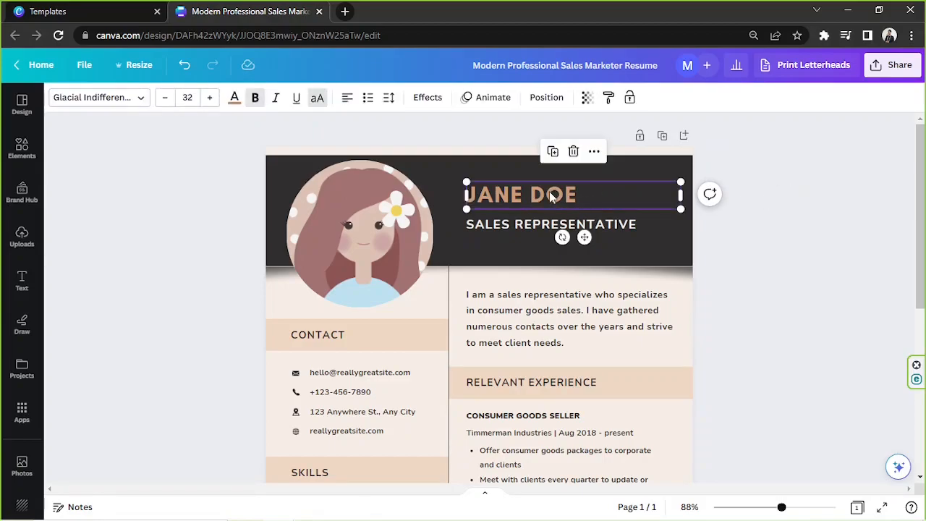
click(130, 101)
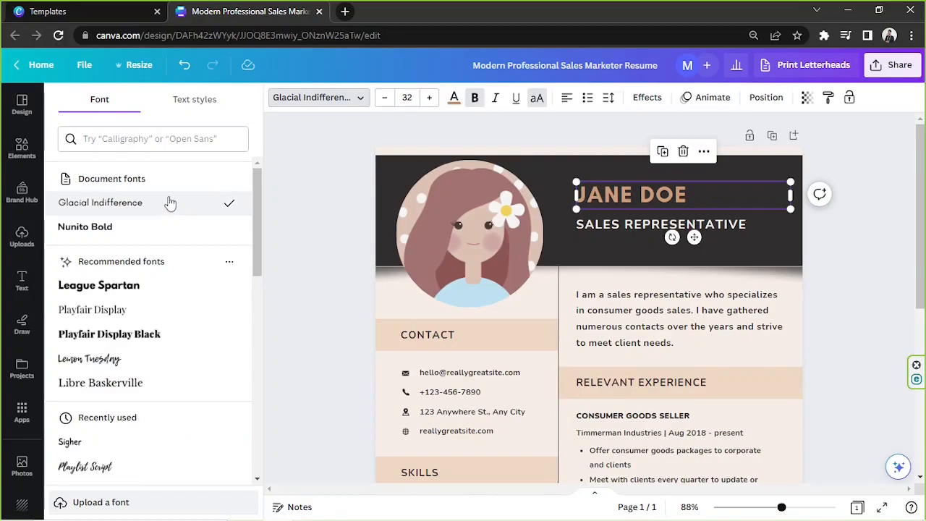
click(159, 138)
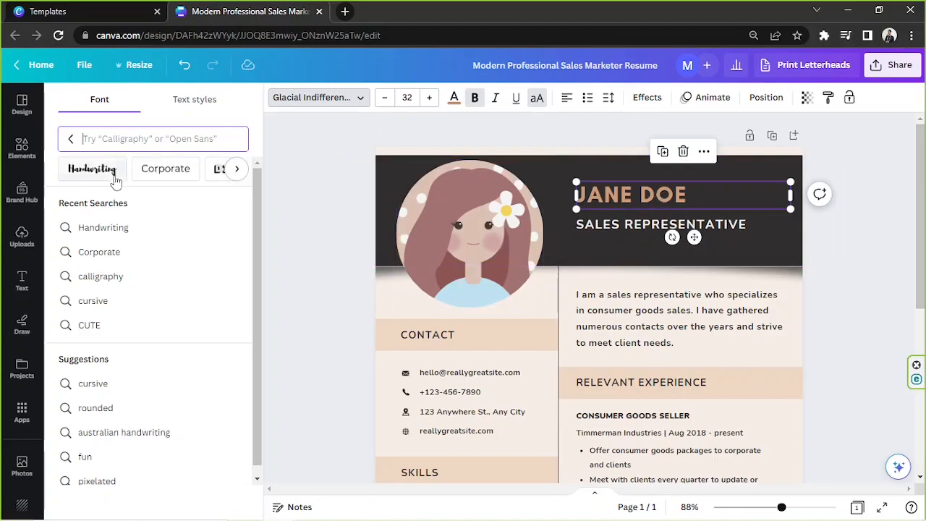
click(92, 168)
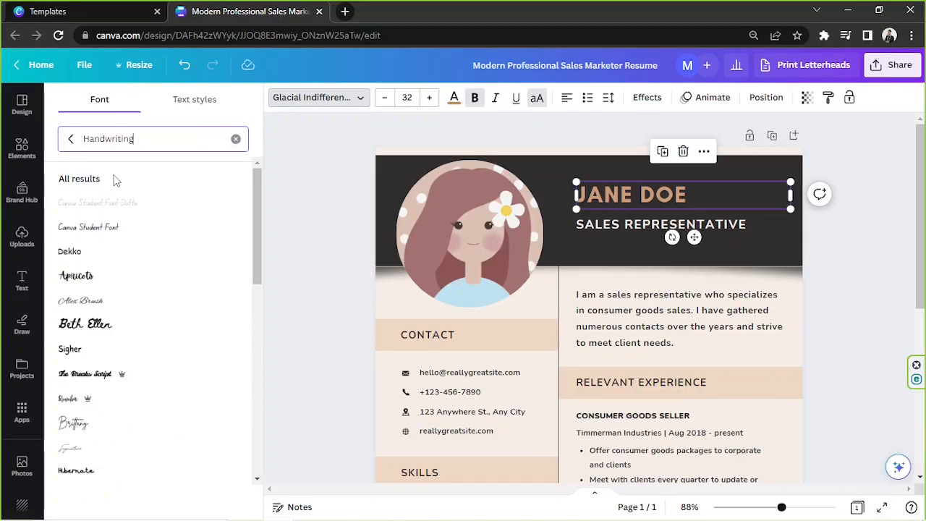
scroll(200, 210, down, 3)
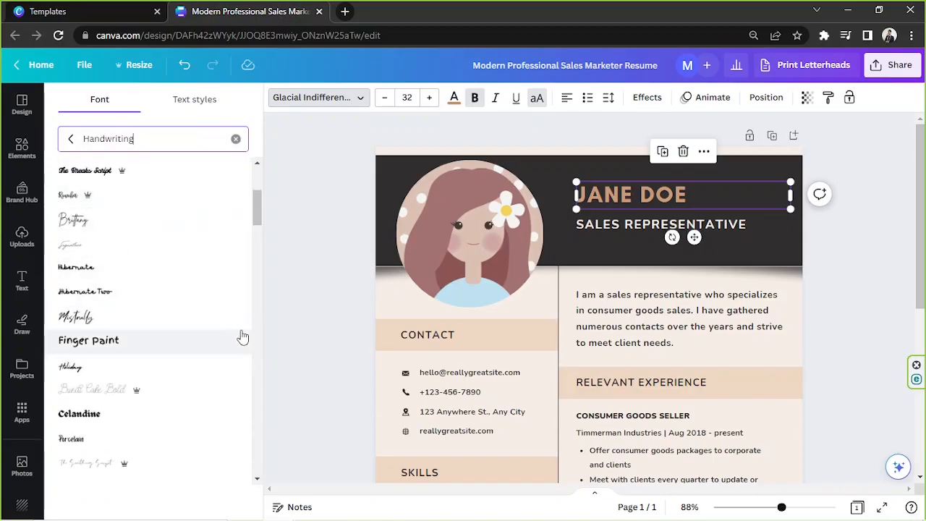
scroll(217, 279, down, 2)
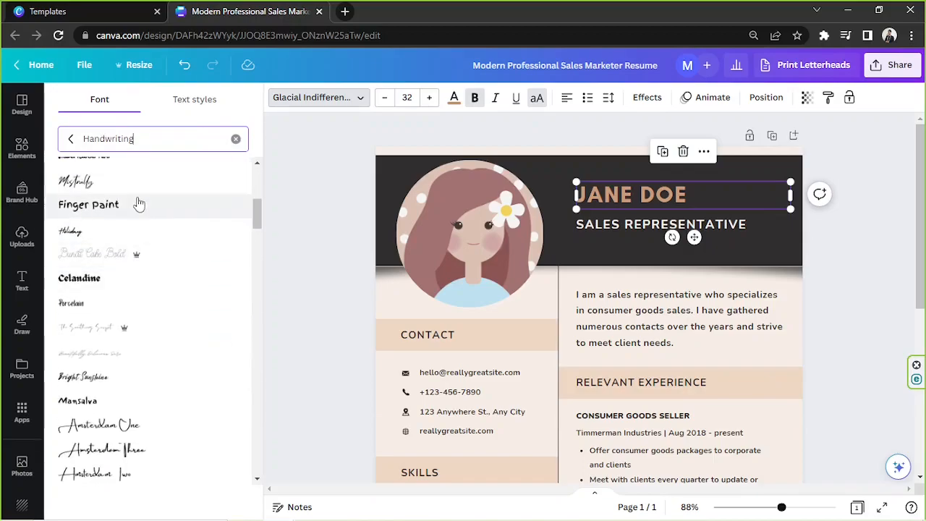
scroll(145, 246, down, 2)
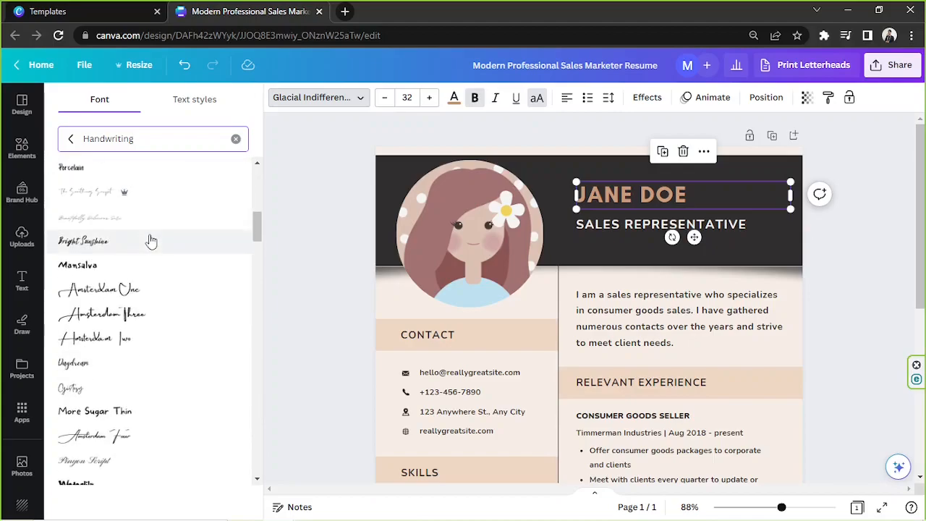
click(162, 288)
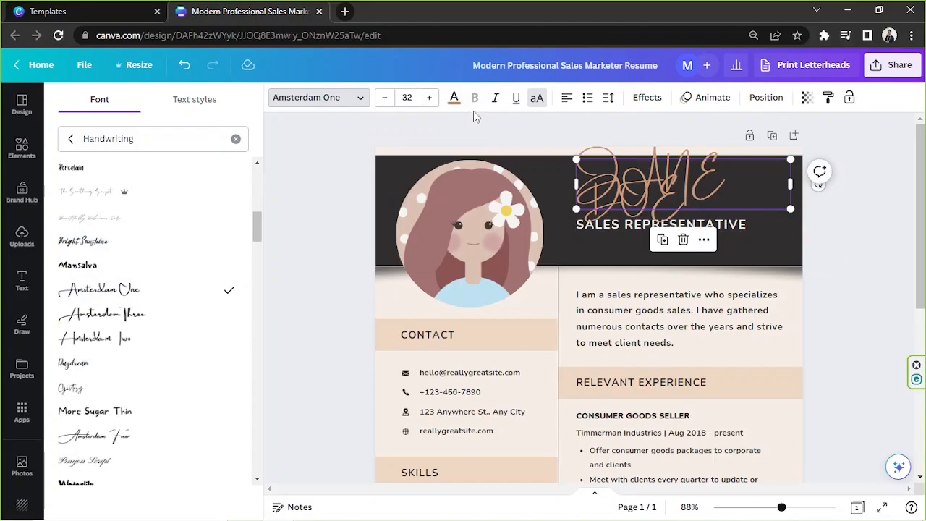
- Turn off the uppercase formatting of the name heading and enlarge its text box to font size 39.8
drag(792, 190, 858, 178)
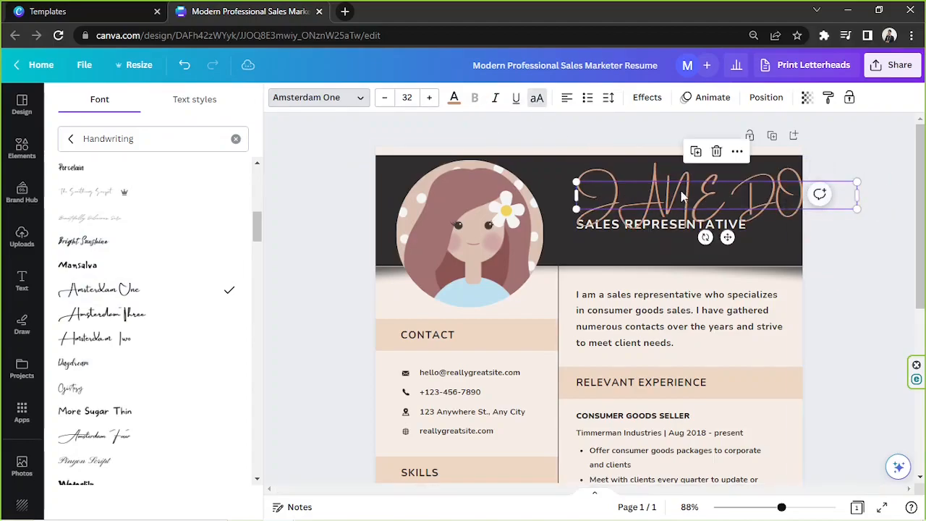
click(537, 100)
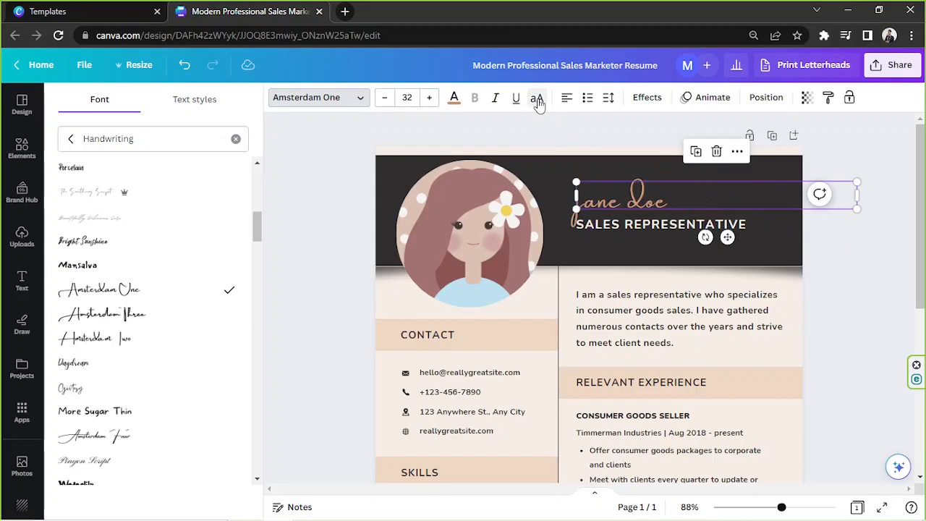
drag(576, 178, 506, 174)
- Retype the first letters of the first and last name as capitals in the name heading
click(593, 198)
click(519, 198)
double_click(520, 197)
click(534, 200)
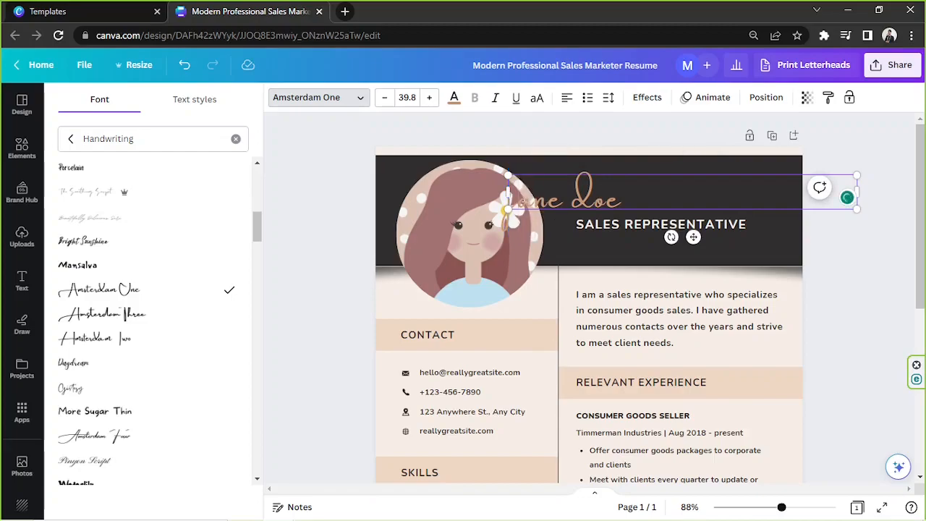
key(BackSpace)
text(J)
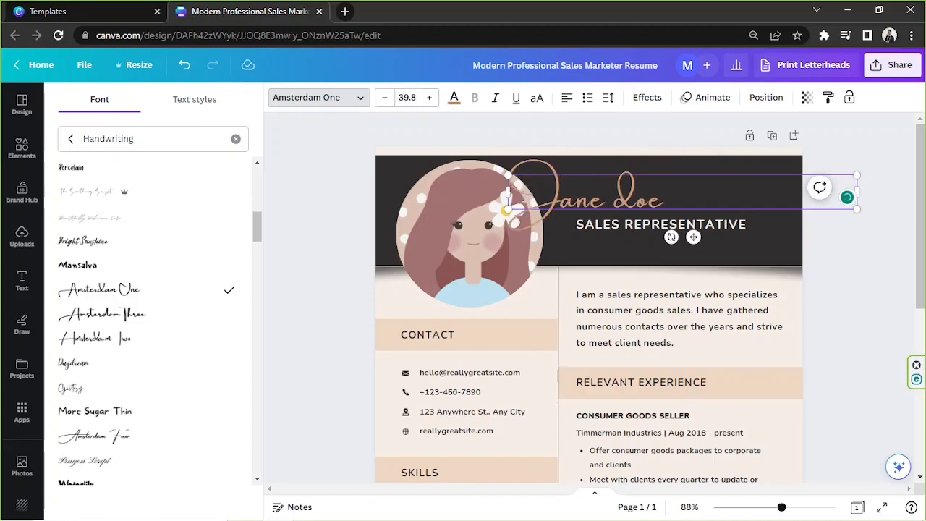
drag(620, 189, 636, 191)
text(D)
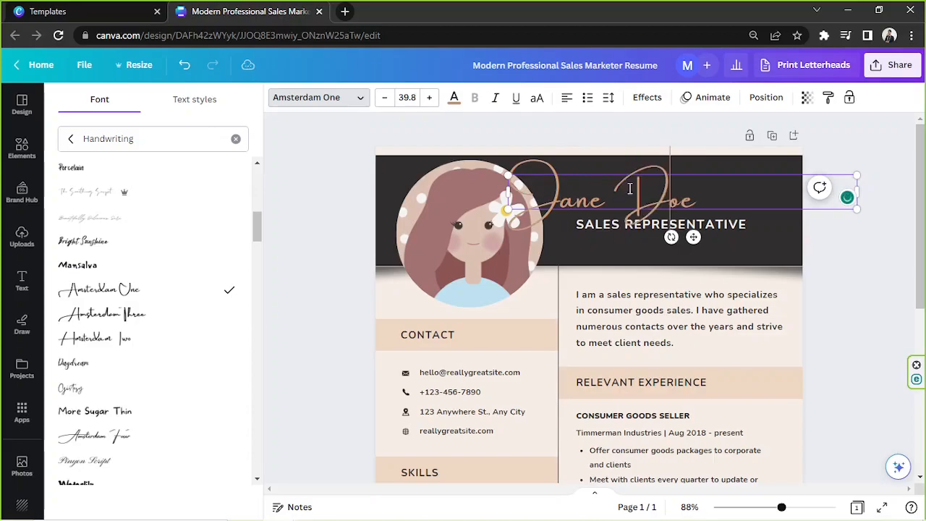
- Rearrange the dark header so the script name sits beside the photo with the job title below it
drag(784, 212, 826, 220)
click(622, 236)
click(872, 240)
drag(609, 207, 598, 183)
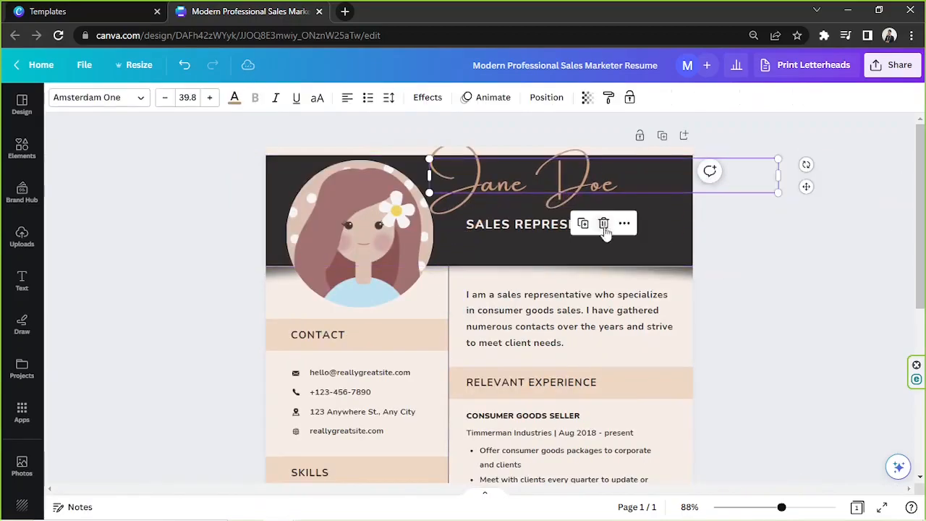
drag(561, 226, 591, 256)
drag(519, 186, 558, 206)
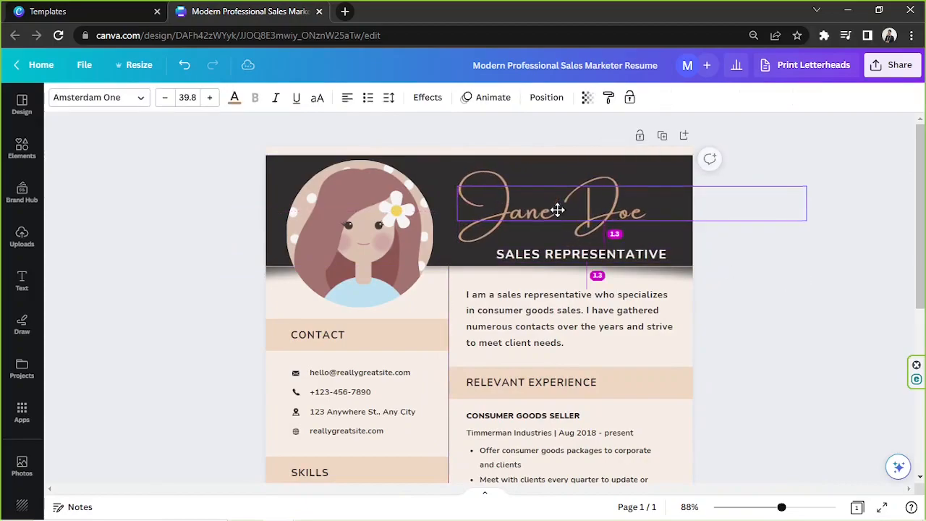
click(808, 309)
- Recolor the script name with the light peach document color
click(535, 212)
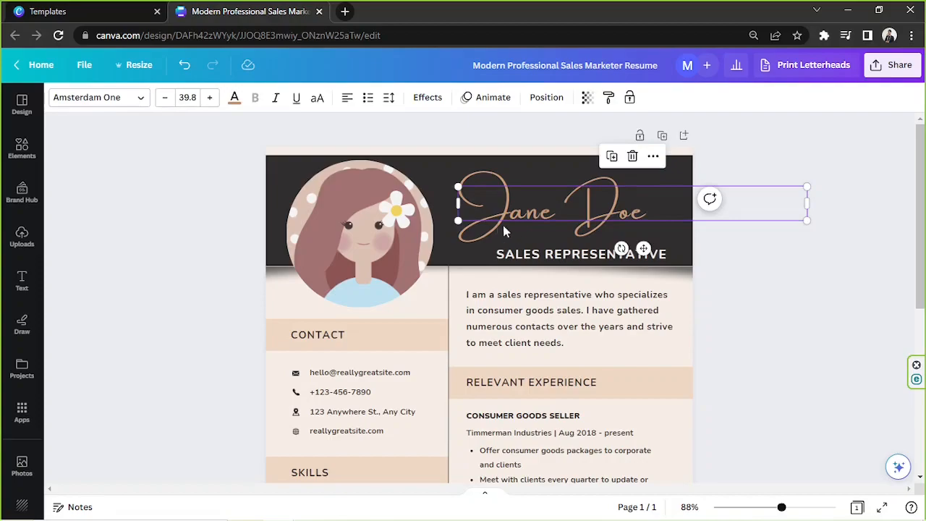
click(235, 102)
click(202, 173)
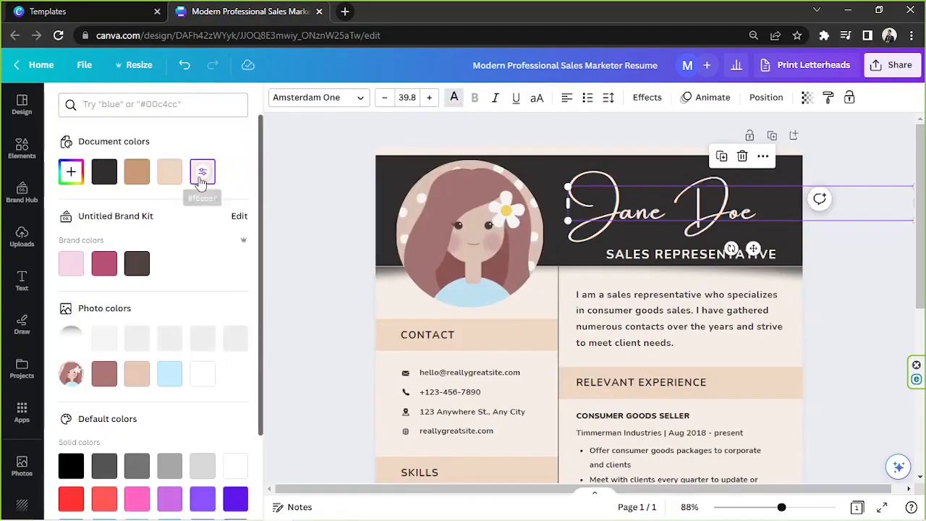
click(172, 179)
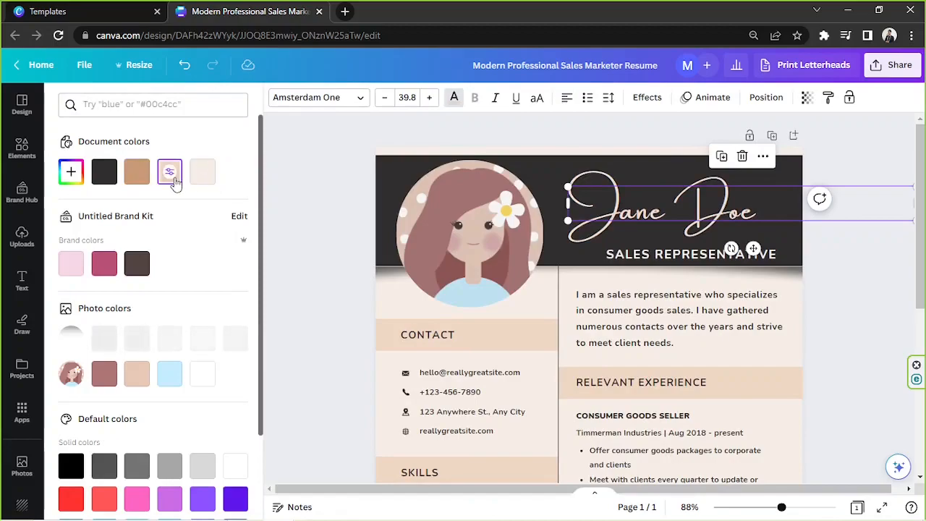
- Replace the job title with GRAPHIC DESIGNER, shifting it under the name and narrowing its text box to fit
click(663, 258)
drag(662, 258, 641, 255)
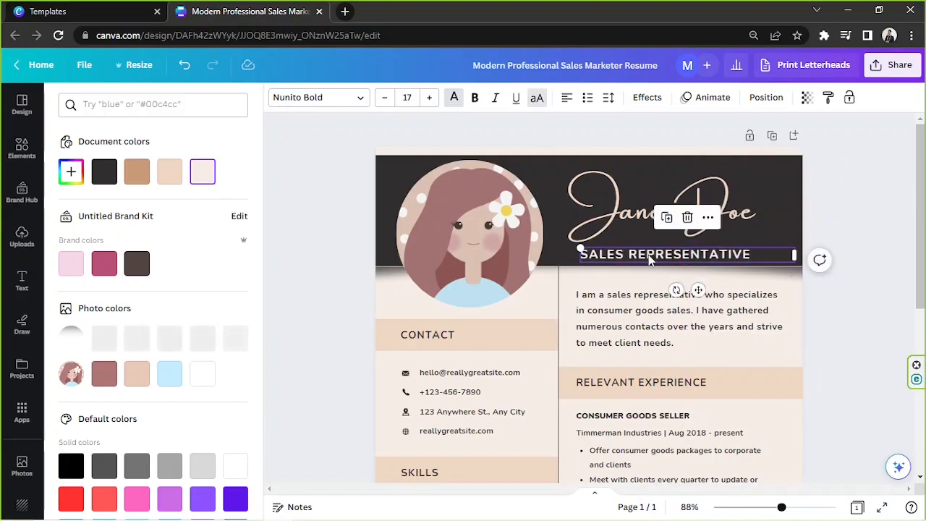
double_click(650, 255)
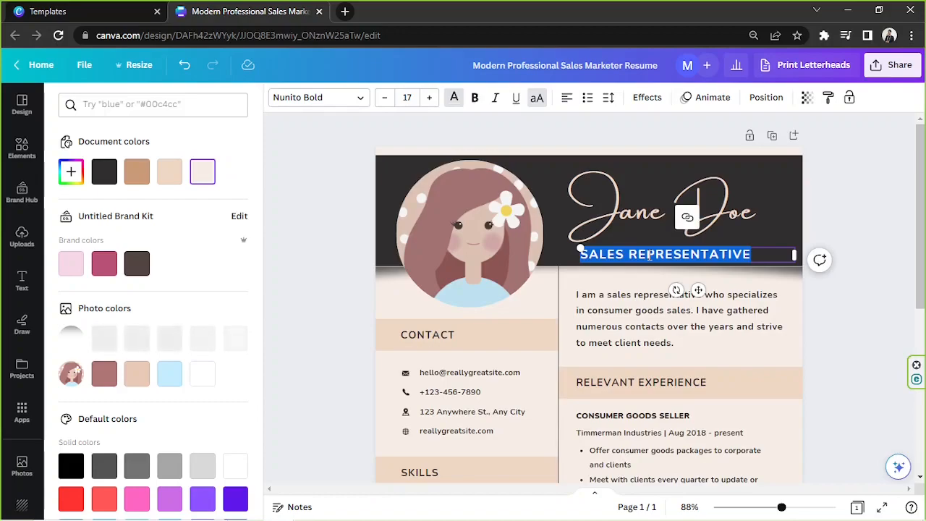
text(G)
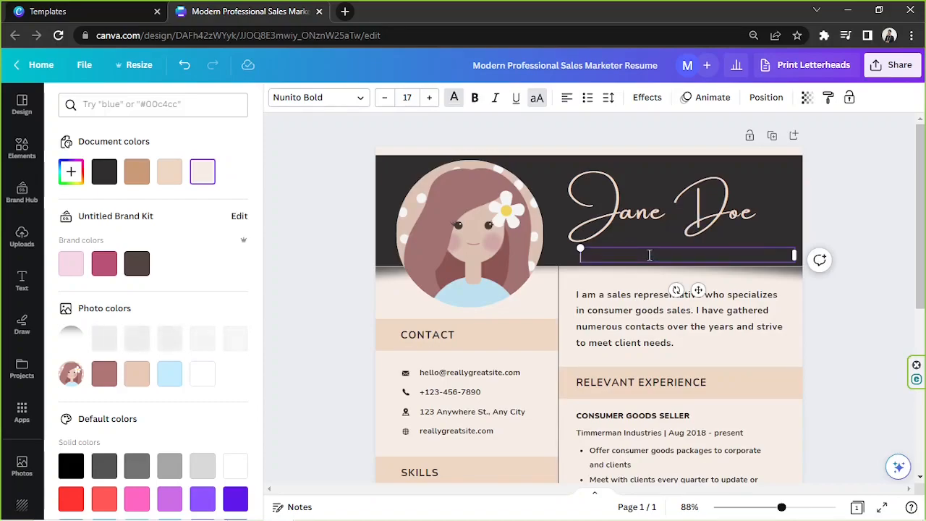
text(C DESI)
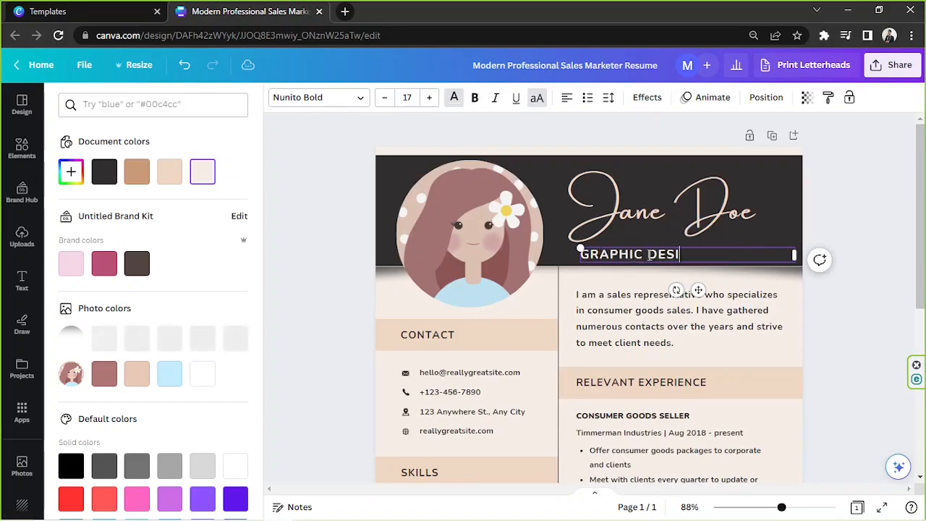
text(GNER)
drag(795, 253, 729, 255)
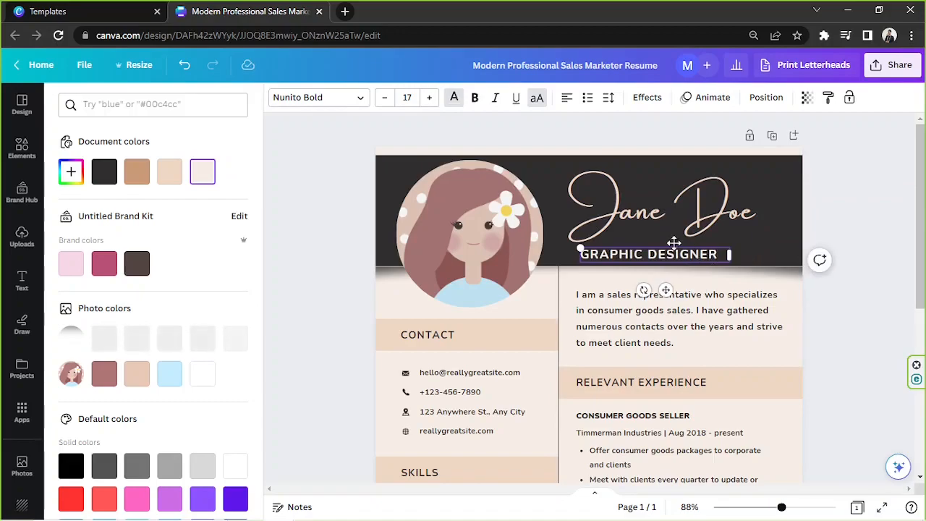
- Try the Shadow, Lift, Hollow, Splice, Outline, Echo, Glitch and Neon text effects on the job title
click(646, 102)
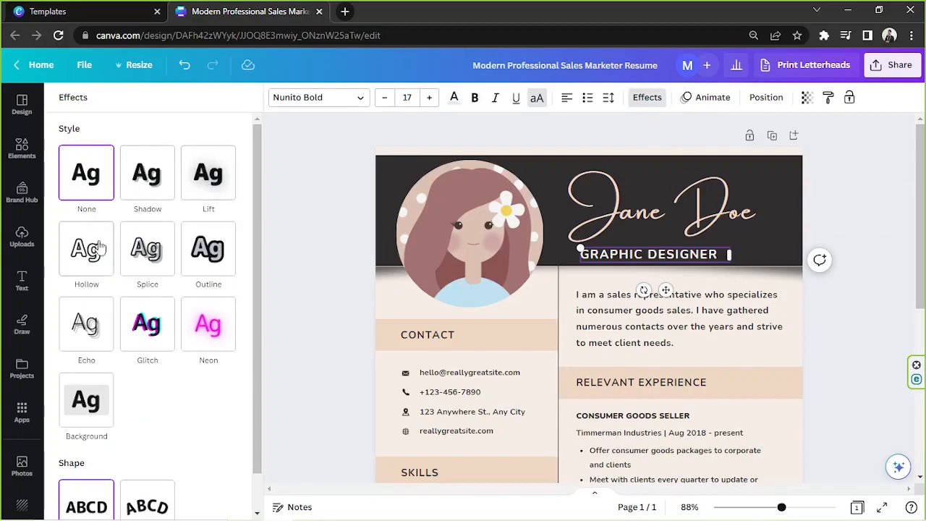
click(145, 178)
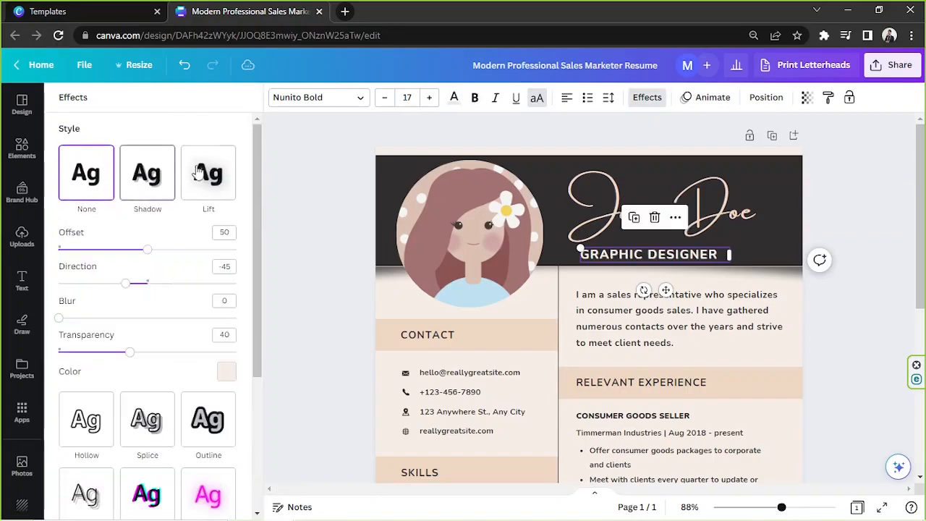
click(206, 174)
click(98, 257)
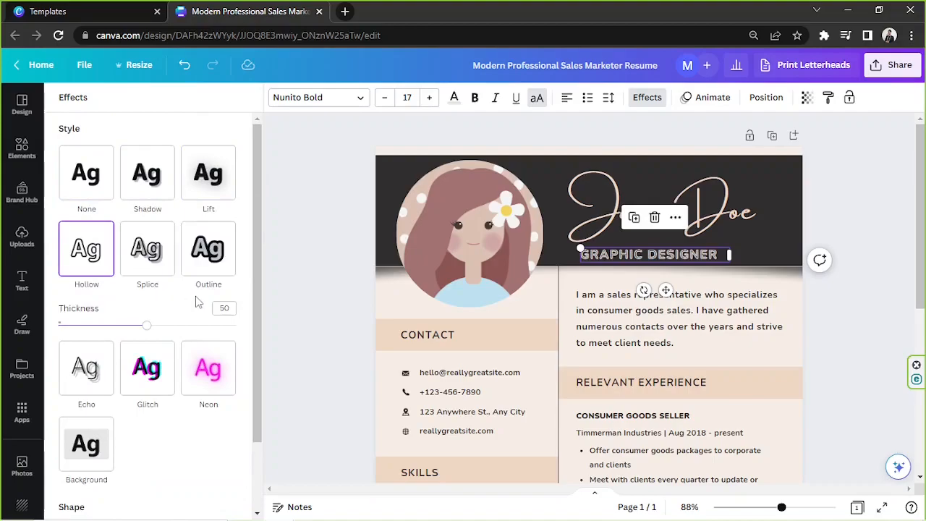
click(166, 253)
click(195, 254)
click(106, 396)
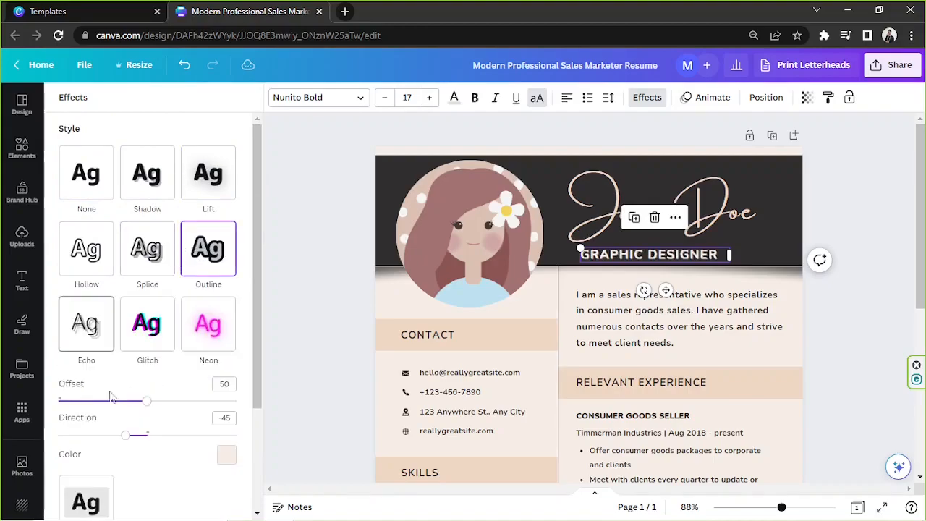
click(147, 323)
click(203, 324)
scroll(89, 417, down, 2)
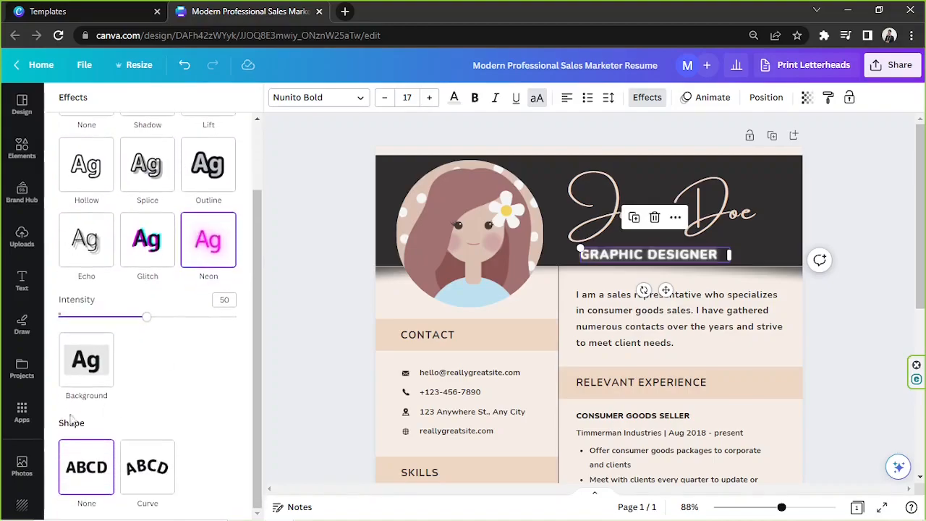
- Try the Background effect and Curve shape on the job title, and reset both style and shape to None
click(86, 358)
scroll(130, 398, down, 2)
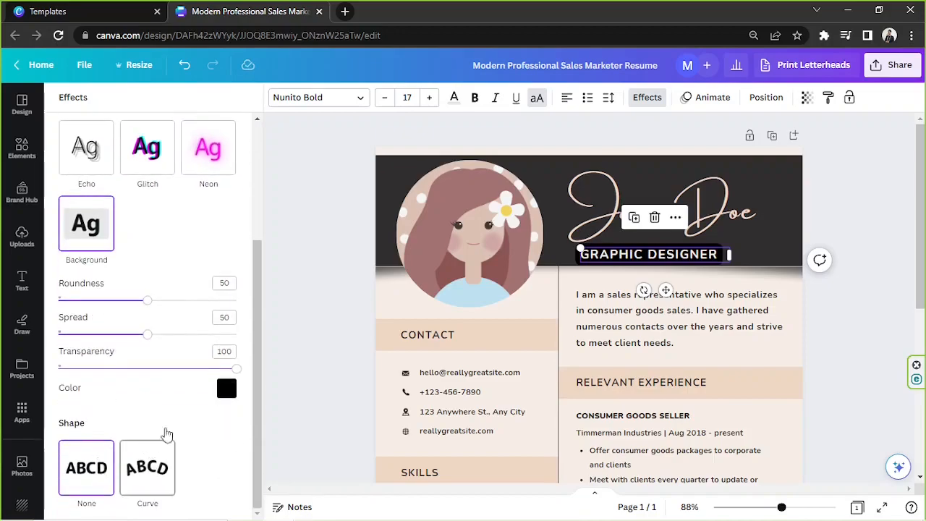
click(155, 456)
scroll(164, 366, up, 4)
scroll(112, 393, down, 3)
click(87, 424)
scroll(144, 415, up, 4)
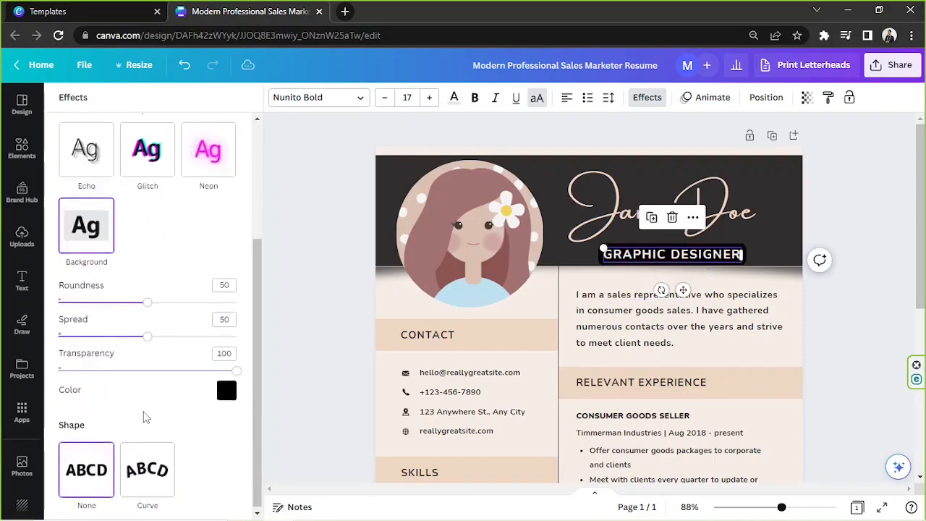
click(106, 185)
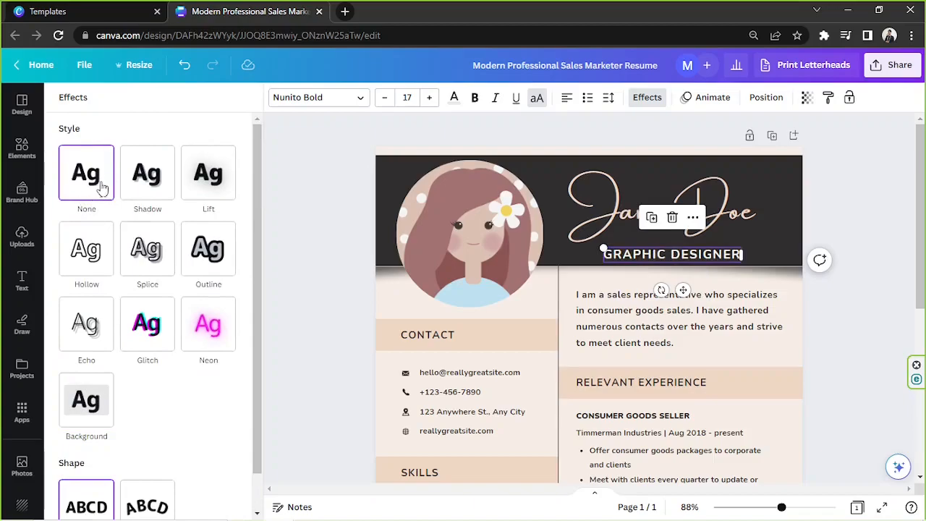
- Set the job title's letter spacing to 422
click(608, 99)
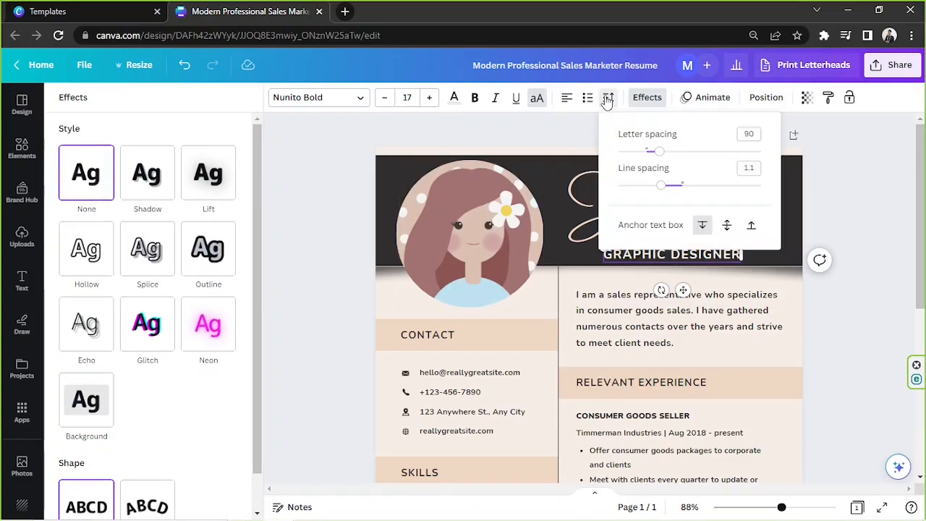
click(608, 100)
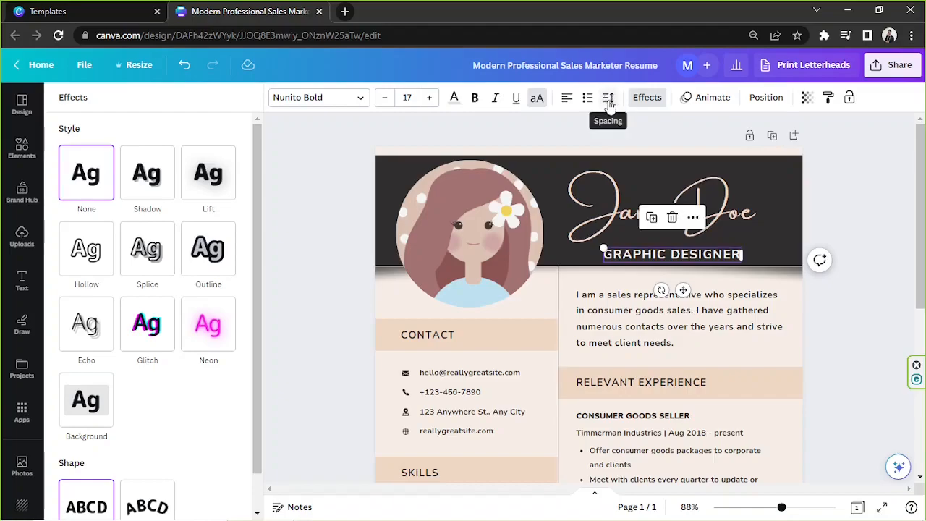
click(609, 101)
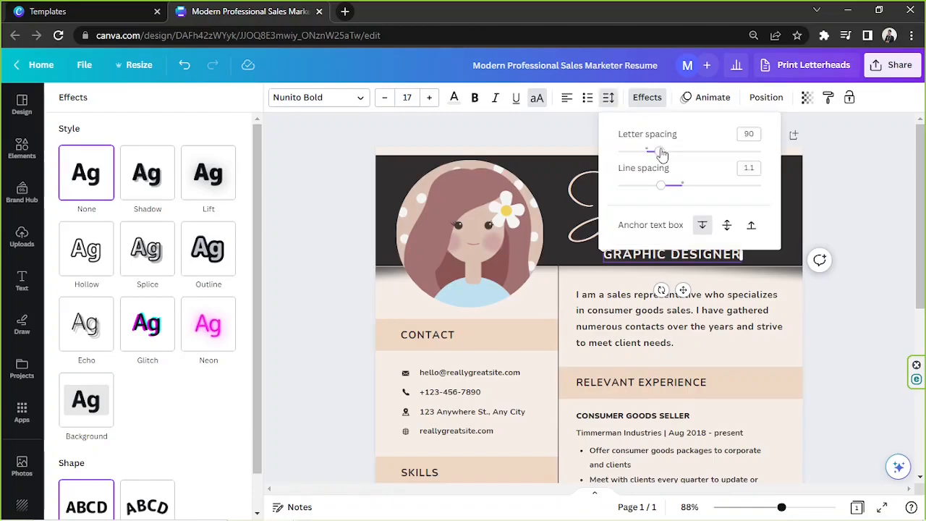
drag(662, 154, 707, 157)
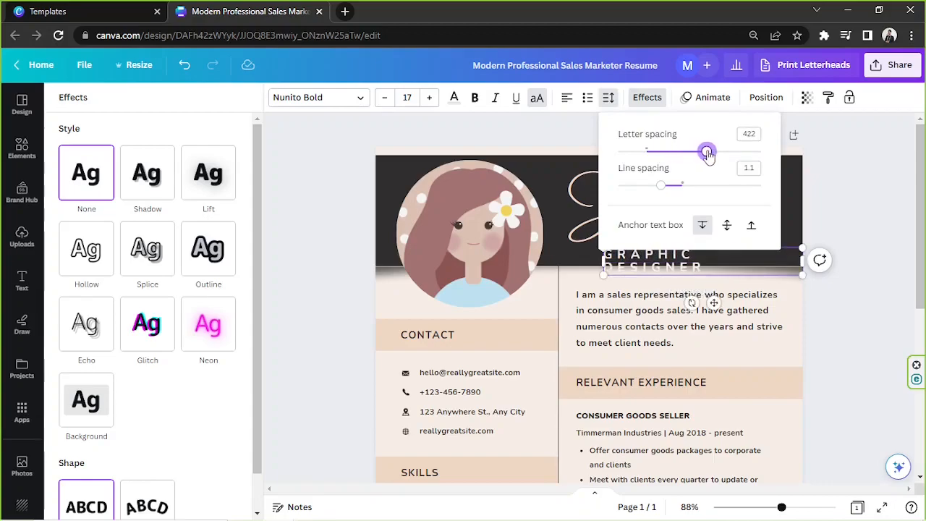
- Set the job title's line spacing to 1.12 and shrink its text to size 12.7 so it fits on one line beneath the name
mouse_move(660, 188)
mouse_down()
mouse_move(760, 184)
mouse_move(643, 187)
mouse_move(664, 187)
mouse_up()
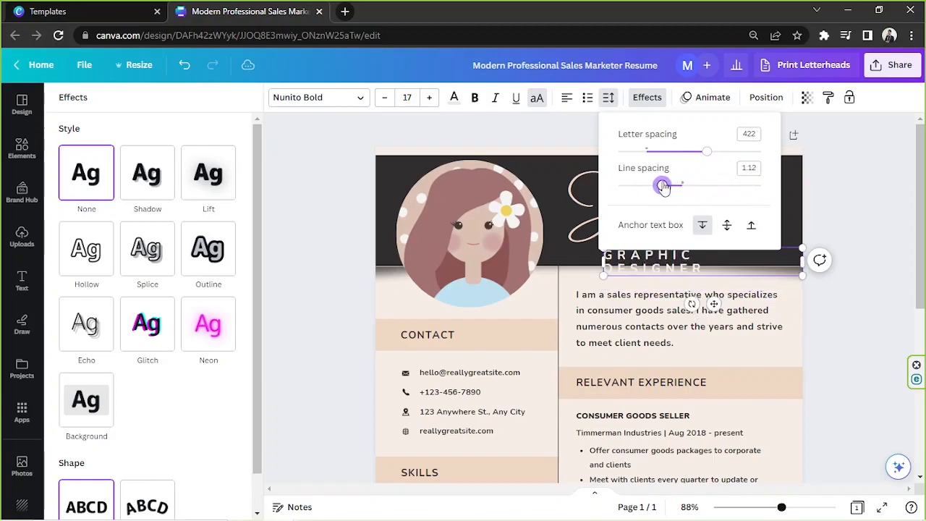
mouse_move(711, 157)
mouse_down()
mouse_move(696, 151)
mouse_move(718, 151)
mouse_up()
mouse_move(802, 258)
mouse_down()
mouse_move(868, 254)
mouse_move(801, 251)
mouse_up()
drag(713, 285, 701, 286)
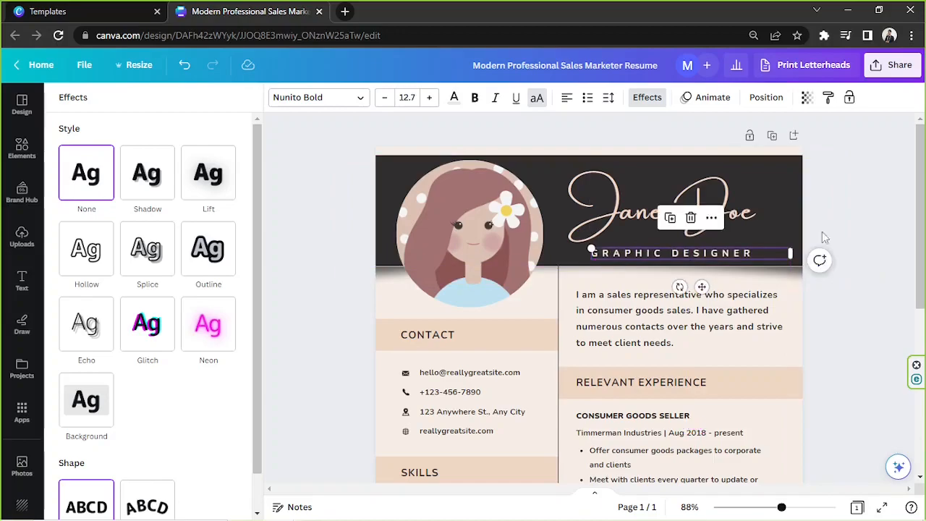
click(860, 203)
click(819, 223)
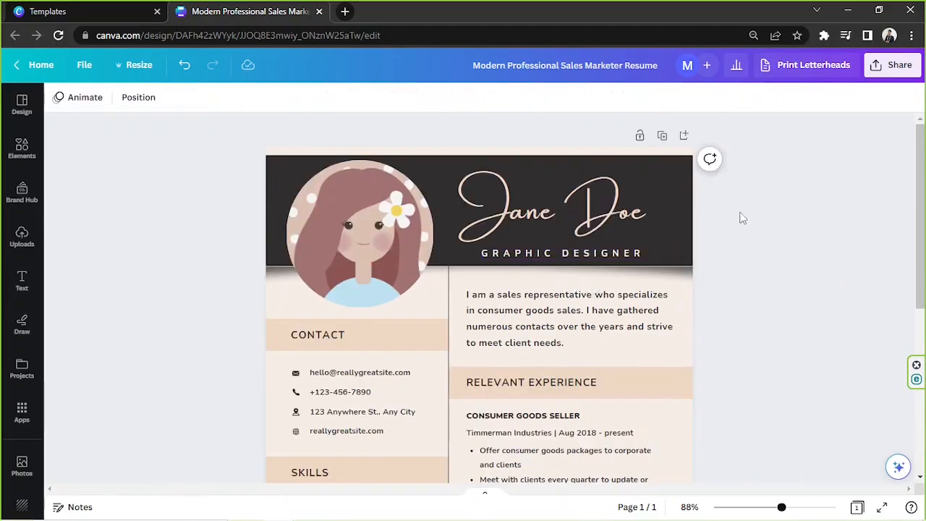
- Recolor the dark header banner with the dusty rose from the portrait's photo colors, keeping the banner in its original position
click(686, 181)
drag(696, 185, 676, 188)
key(ctrl+z)
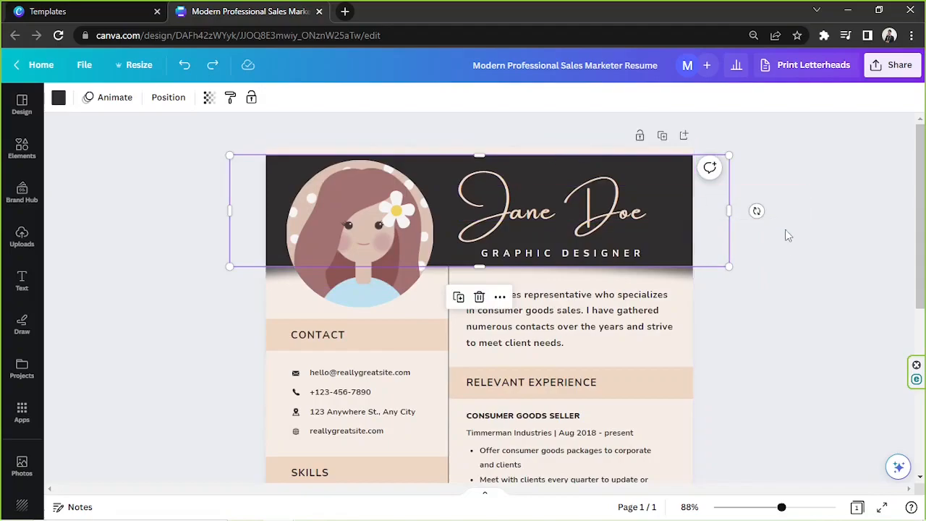
click(58, 97)
click(105, 373)
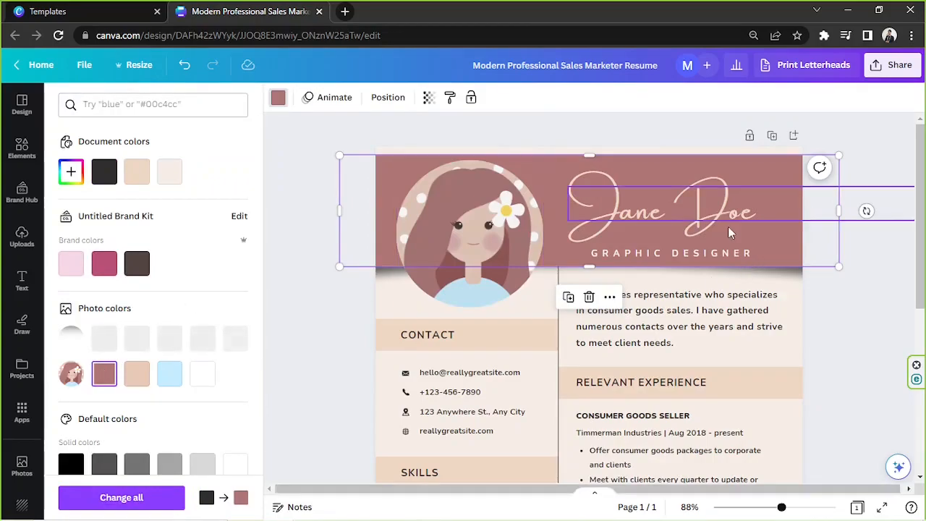
click(474, 243)
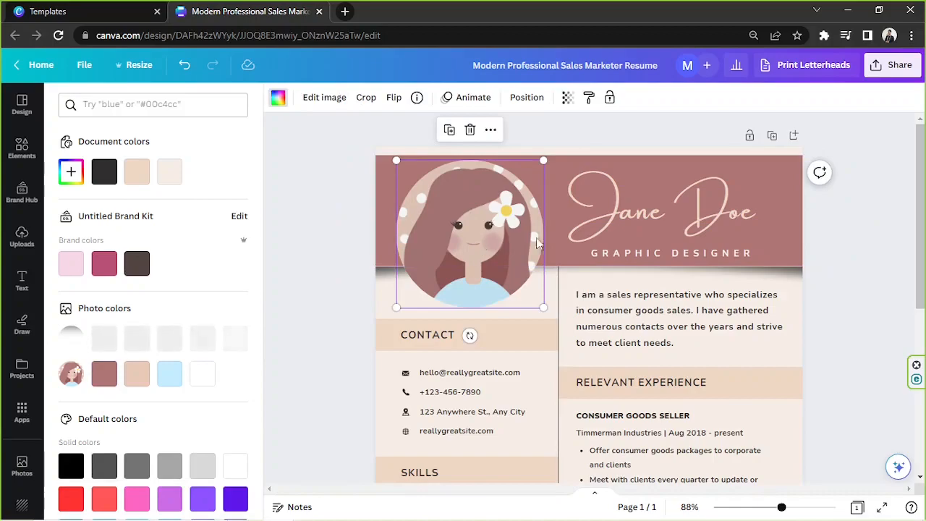
scroll(145, 372, down, 1)
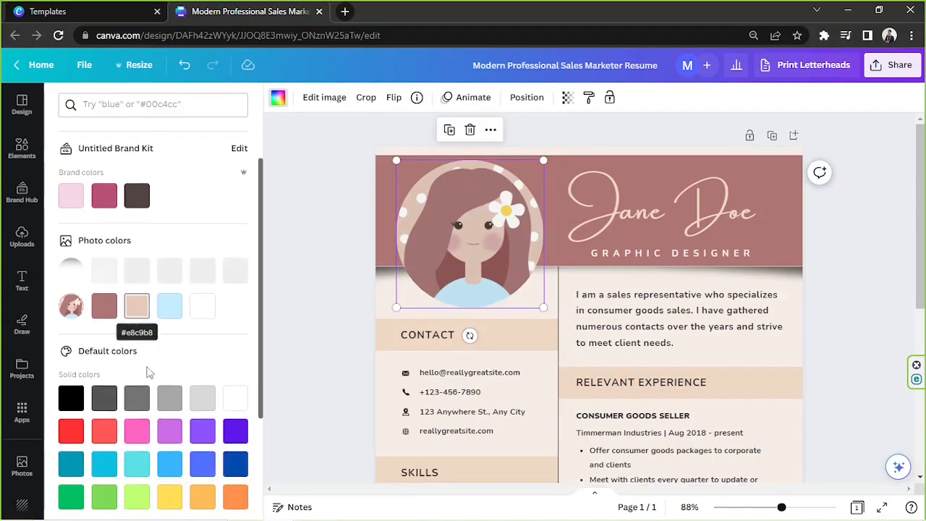
- Set the job title's text color to the white swatch from the portrait's photo colors
click(622, 254)
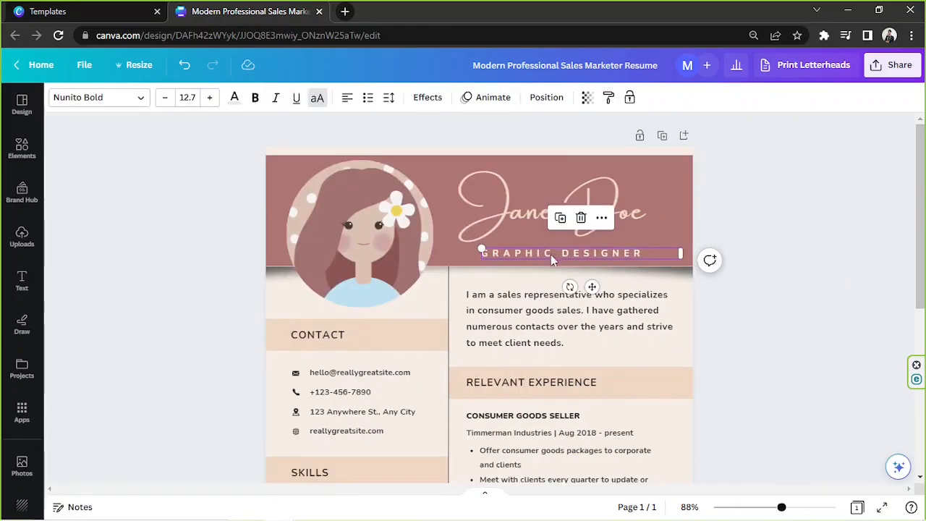
click(235, 105)
scroll(214, 245, down, 2)
click(204, 268)
- Center-align the GRAPHIC DESIGNER job title and shift its text box slightly left beneath the name
drag(711, 256, 704, 256)
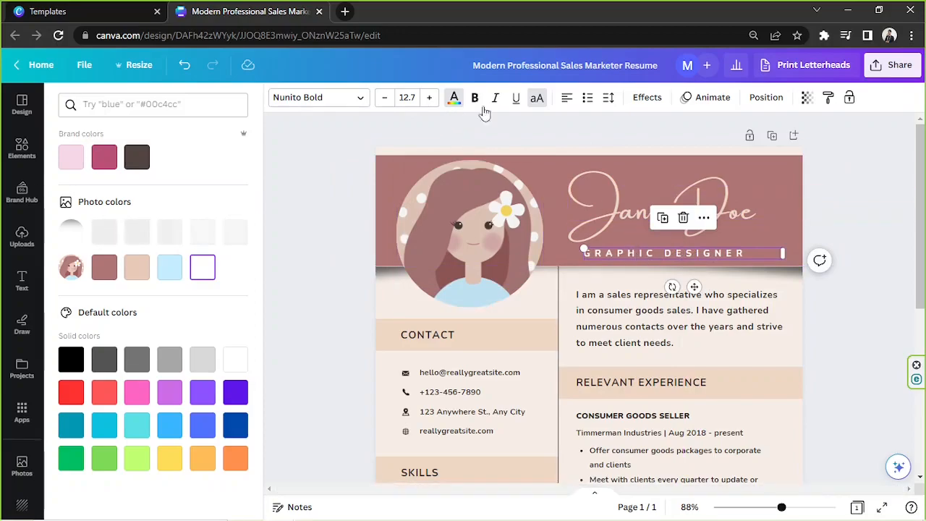
click(566, 98)
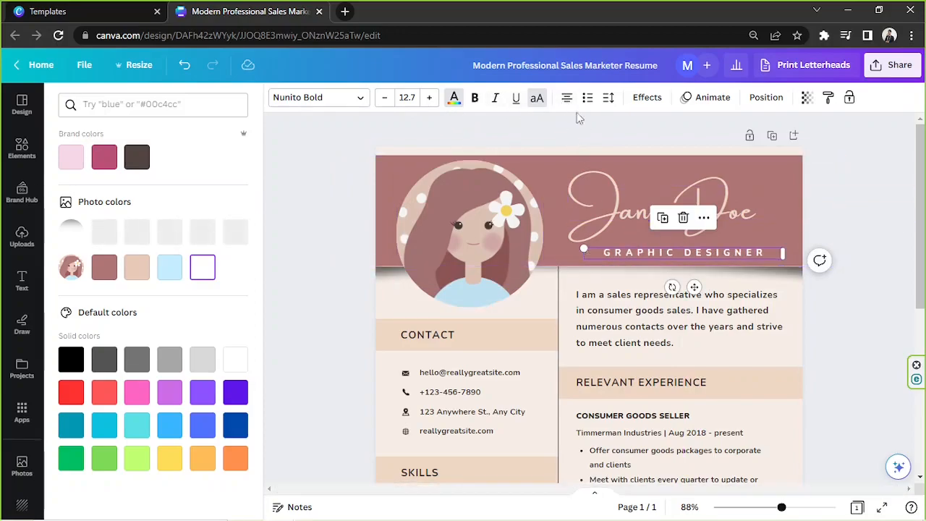
drag(722, 252, 704, 252)
click(774, 195)
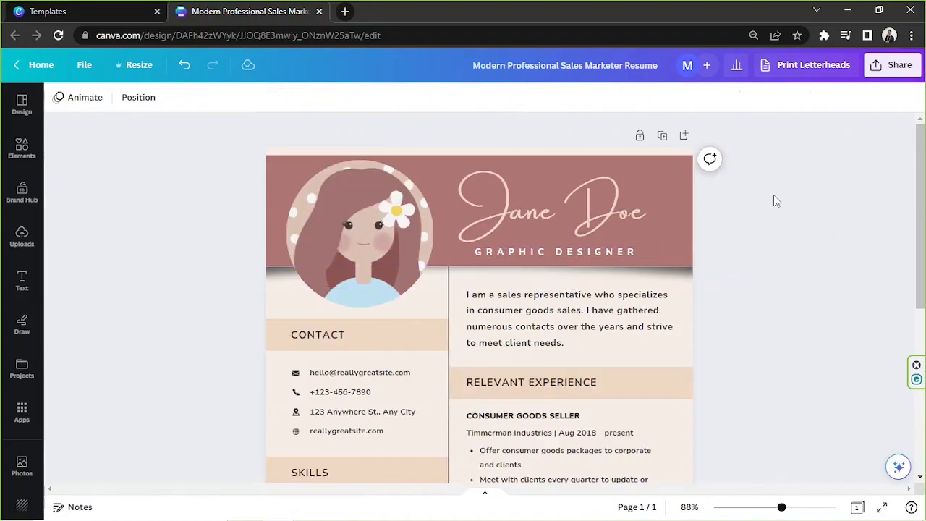
- Shift the name and the job title slightly to the right within the header banner
drag(636, 216, 649, 217)
click(599, 253)
drag(599, 253, 613, 254)
click(752, 240)
- Change the page background to a custom solid color, the pale pink #FFF3F3
scroll(723, 232, down, 2)
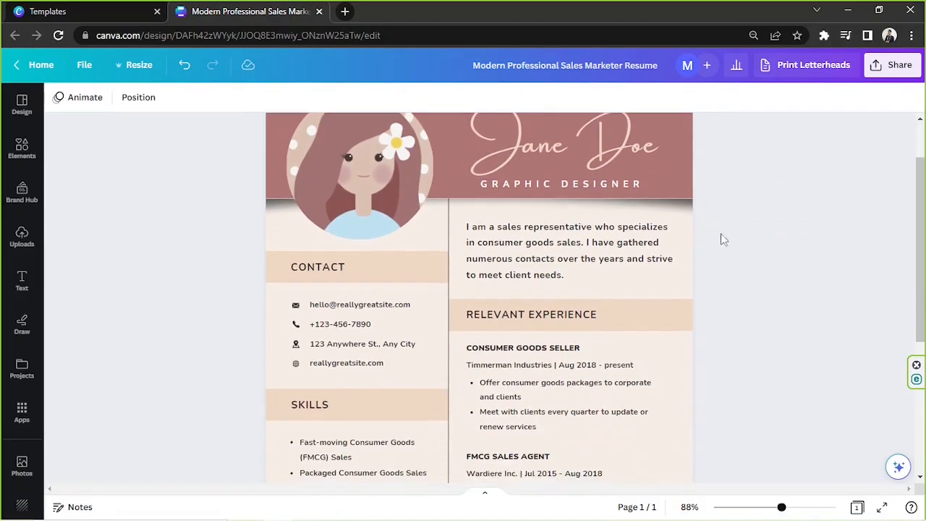
drag(779, 507, 770, 507)
click(624, 353)
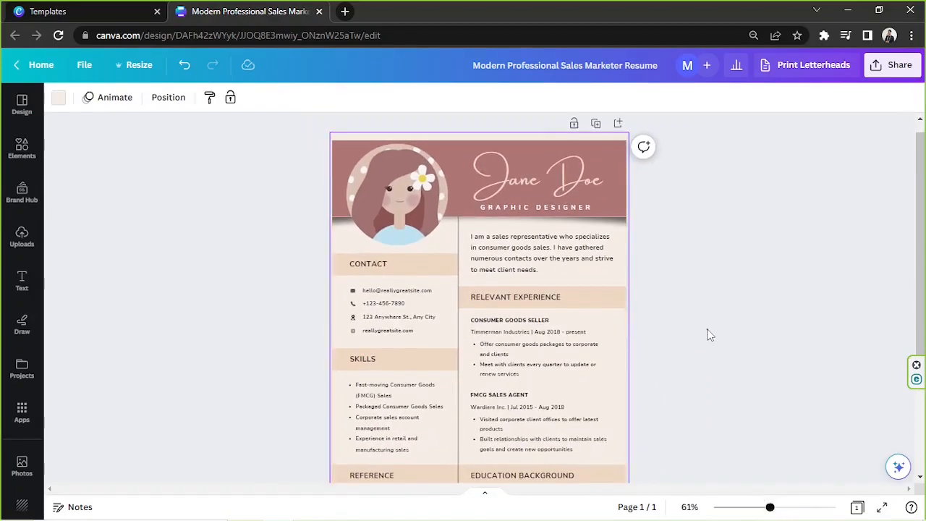
click(626, 353)
click(621, 349)
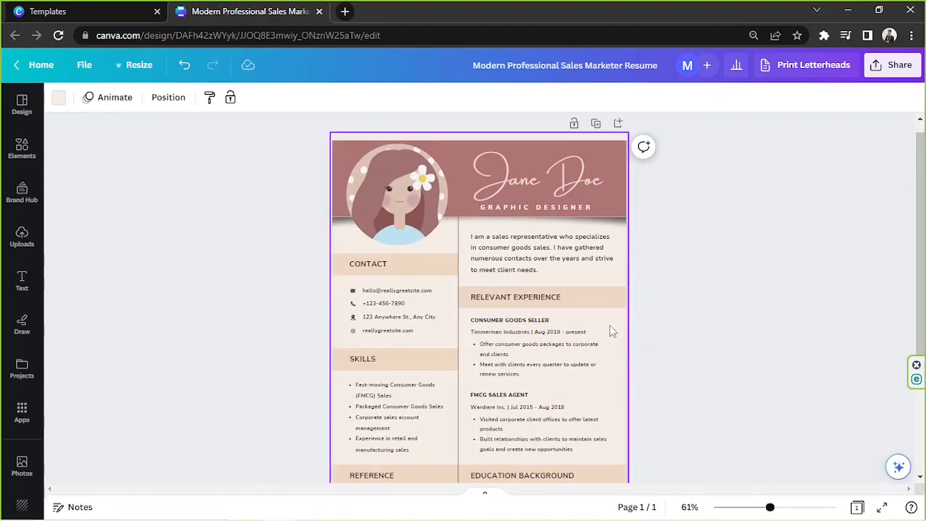
click(59, 97)
click(69, 172)
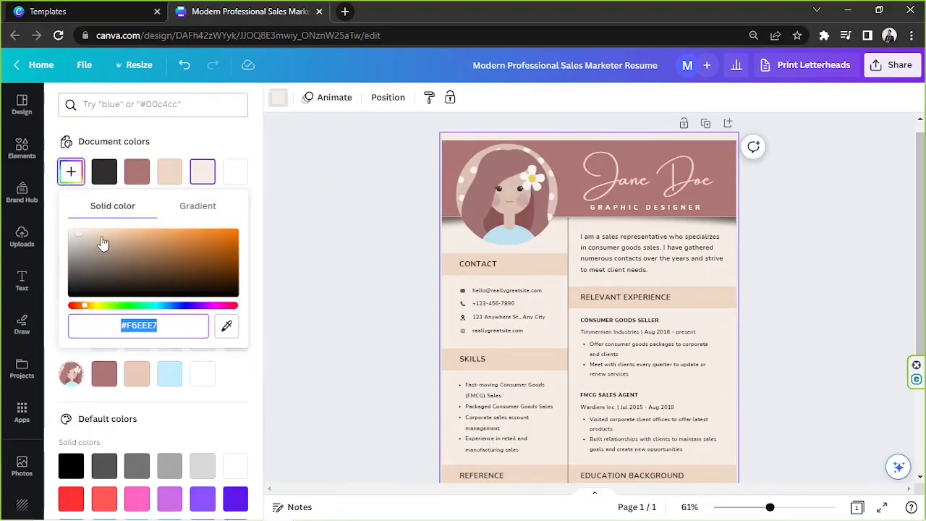
drag(87, 304, 73, 306)
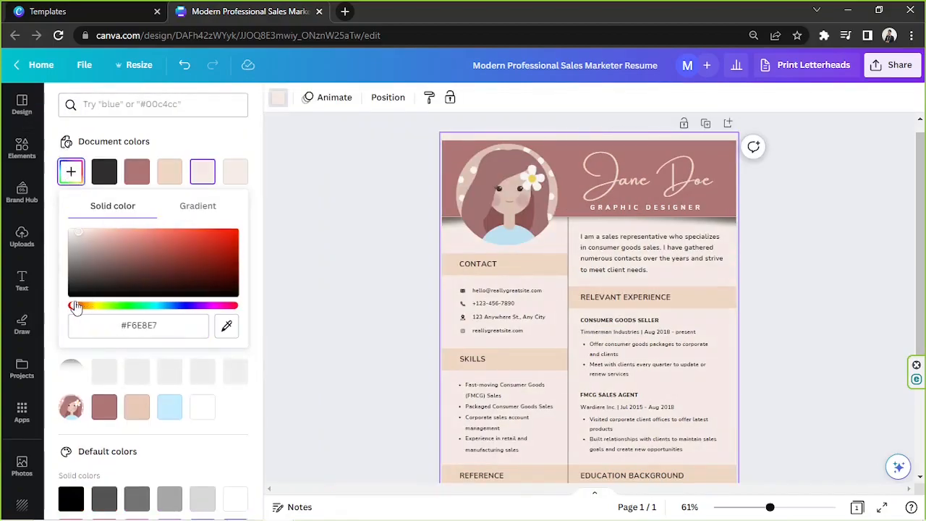
drag(80, 257, 78, 181)
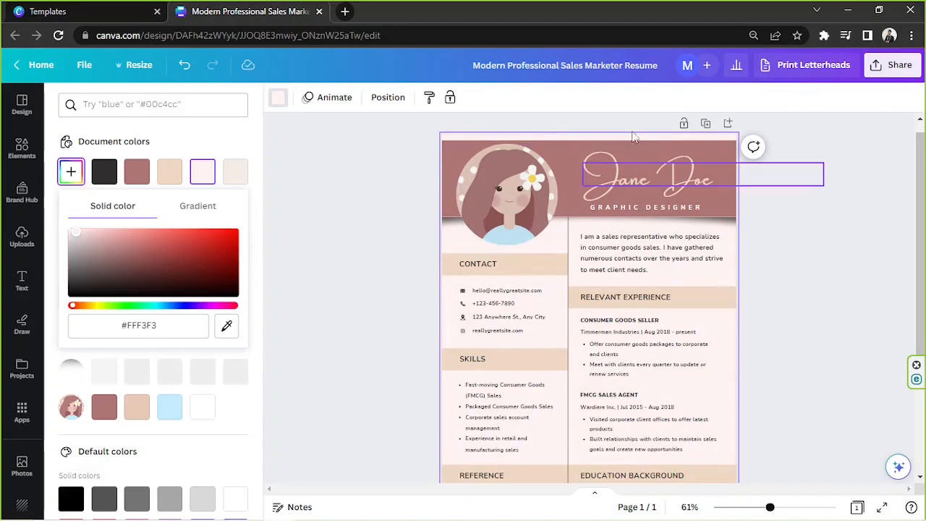
click(871, 227)
click(855, 240)
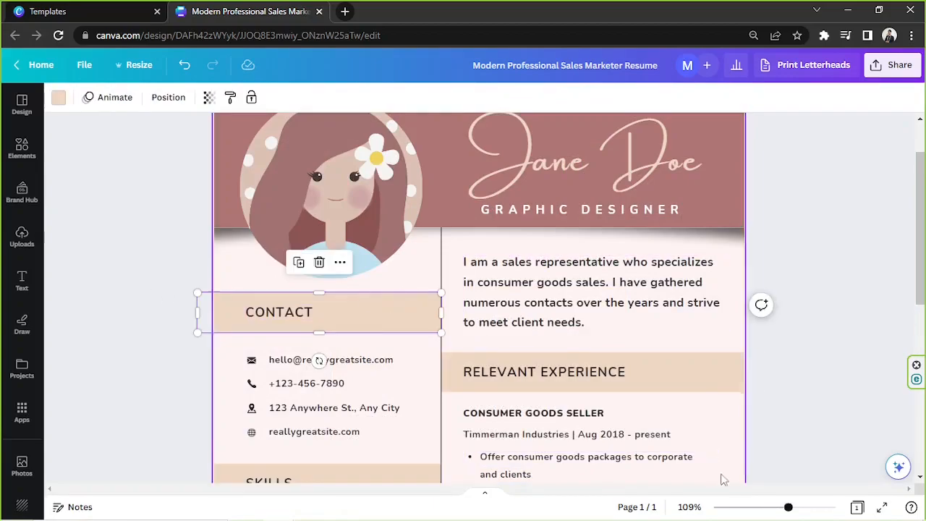
- Recolor the bar behind the CONTACT heading with the beige #e8c9b8 from the portrait's photo colors
drag(791, 509, 770, 509)
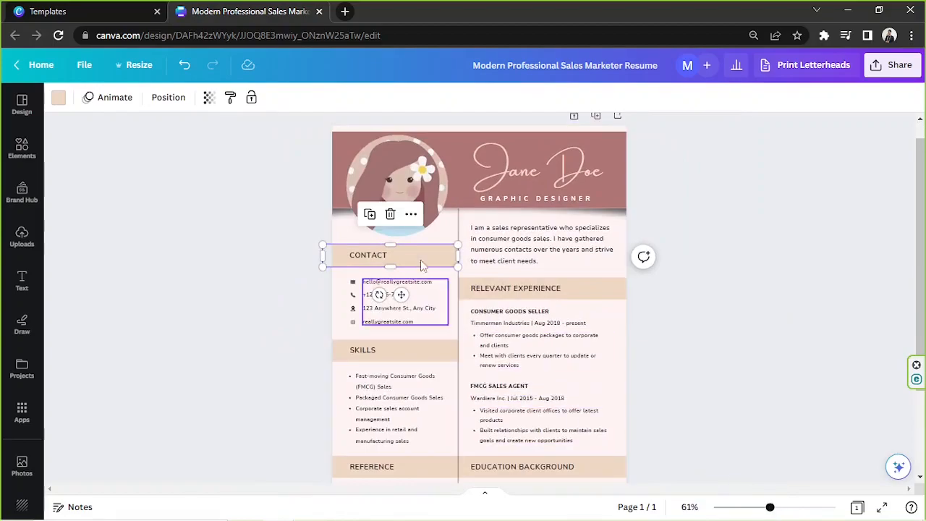
click(58, 100)
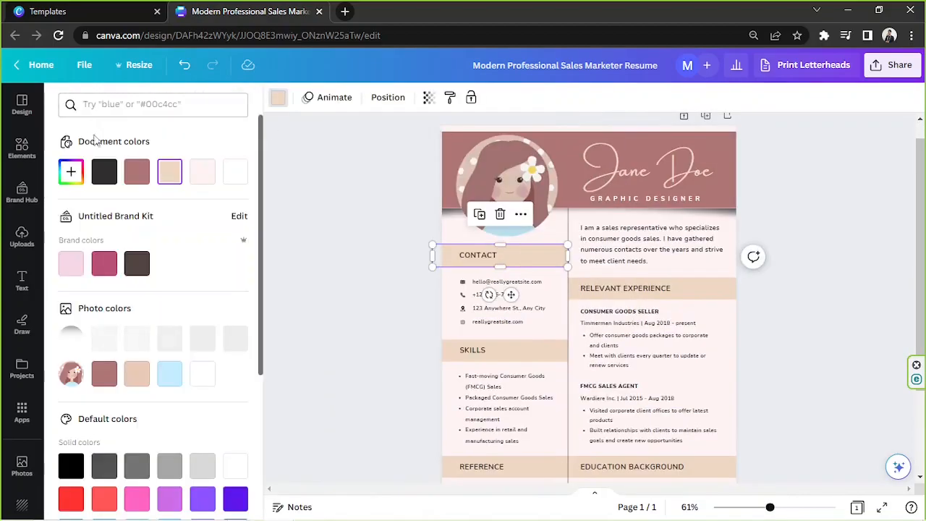
click(135, 376)
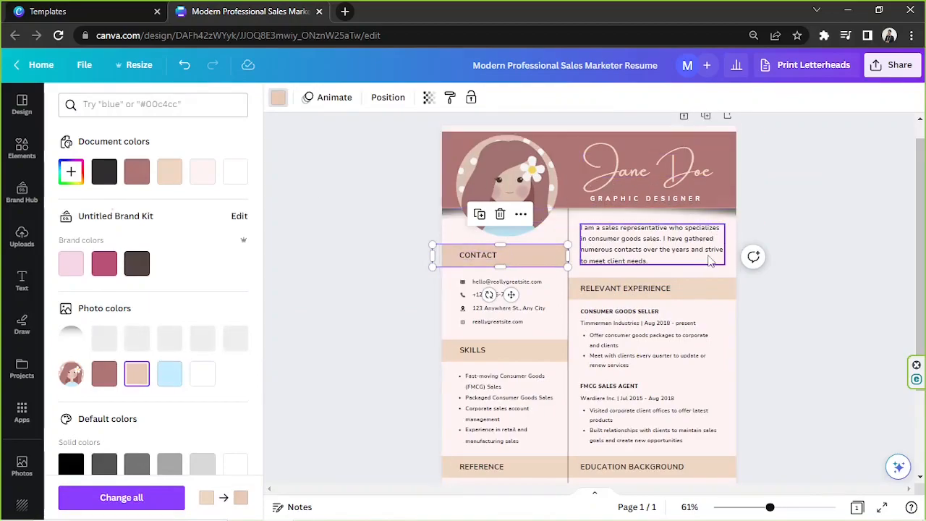
scroll(698, 243, down, 2)
scroll(651, 242, up, 2)
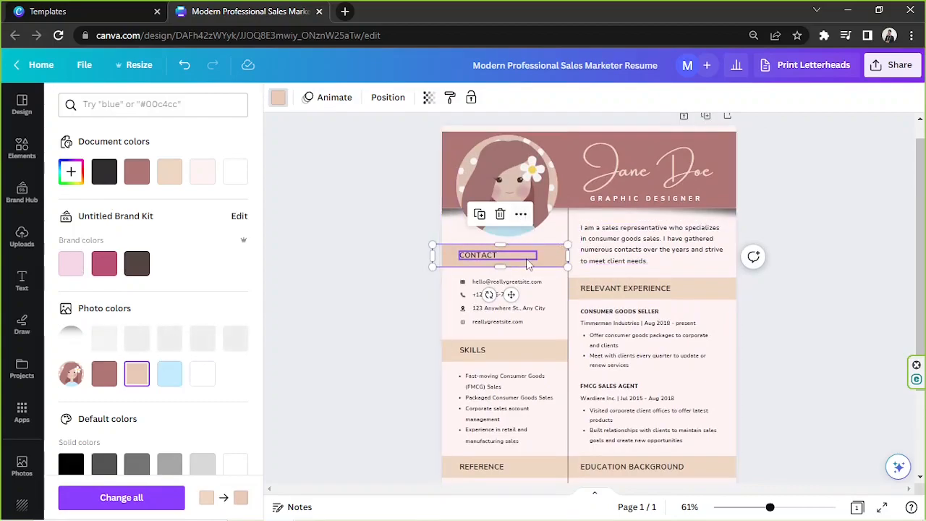
- Copy the CONTACT heading bar's style and apply it to the bar behind the SKILLS heading
click(521, 215)
click(457, 230)
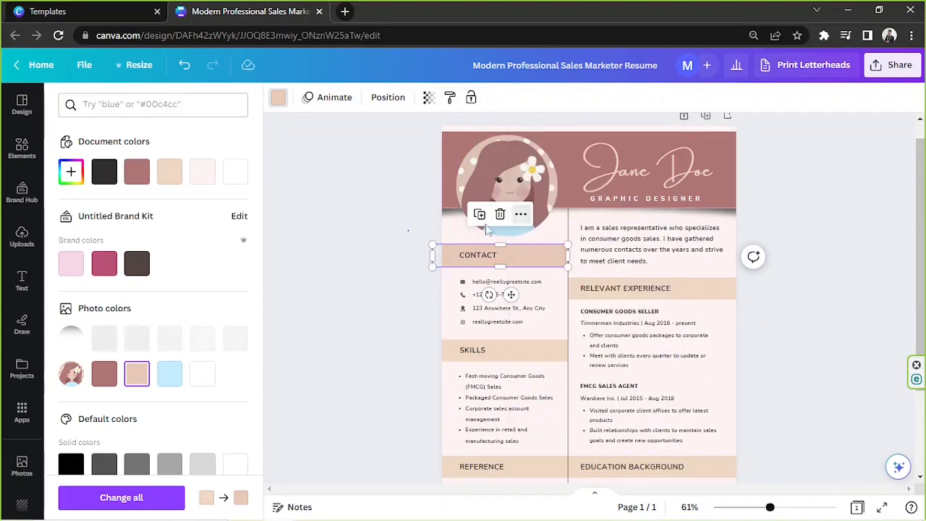
click(426, 257)
click(453, 259)
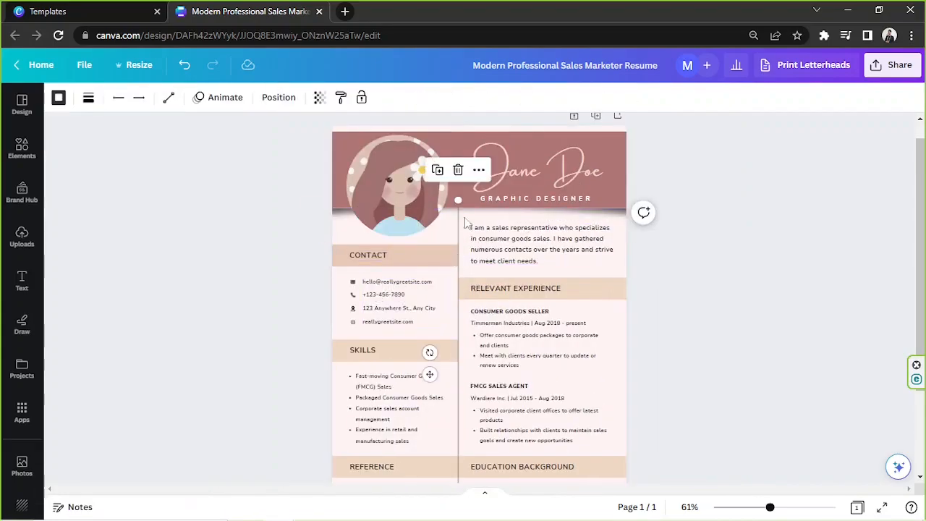
click(427, 257)
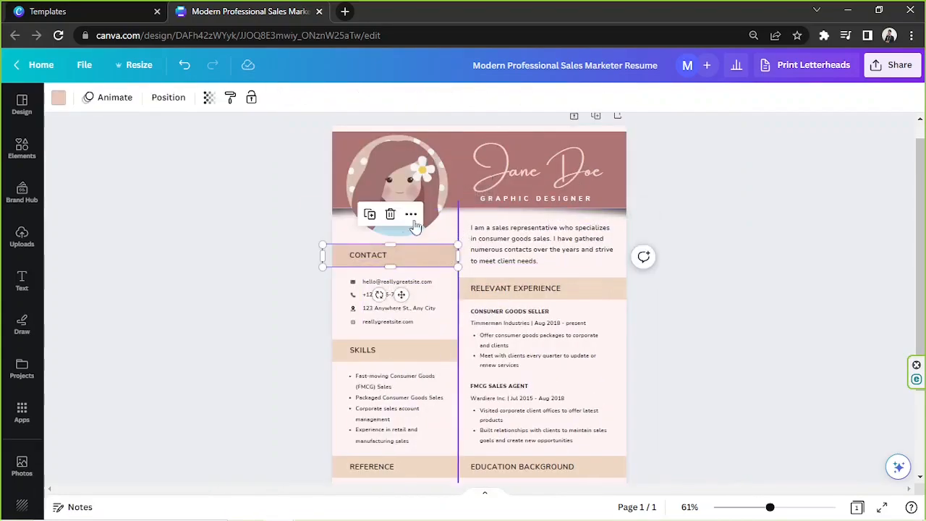
click(410, 215)
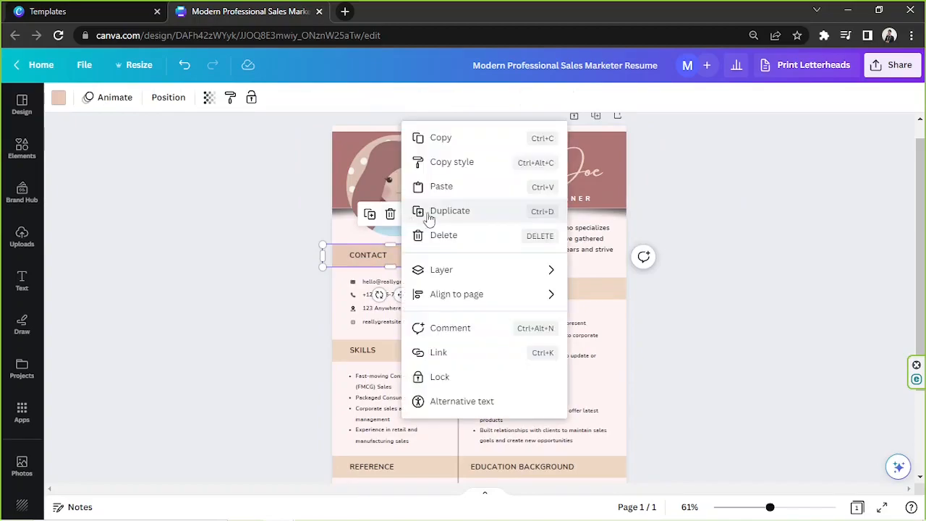
click(478, 171)
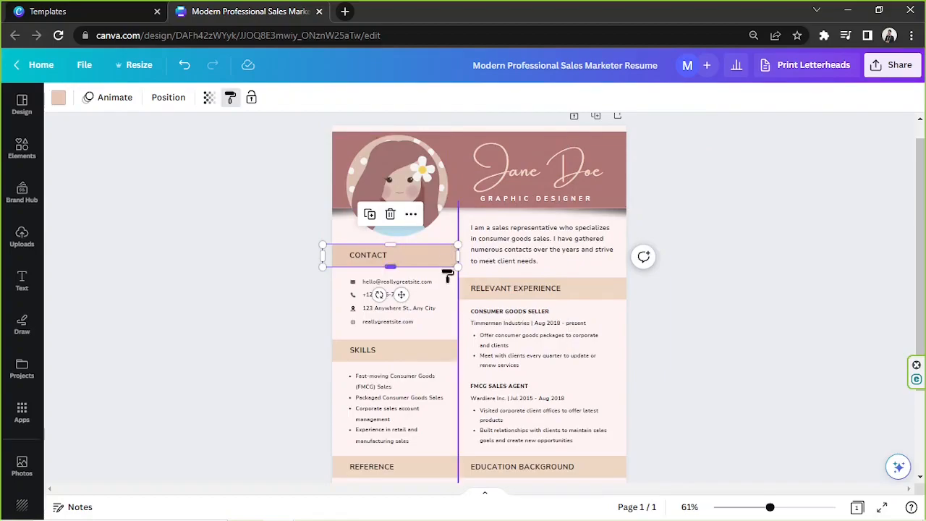
click(442, 352)
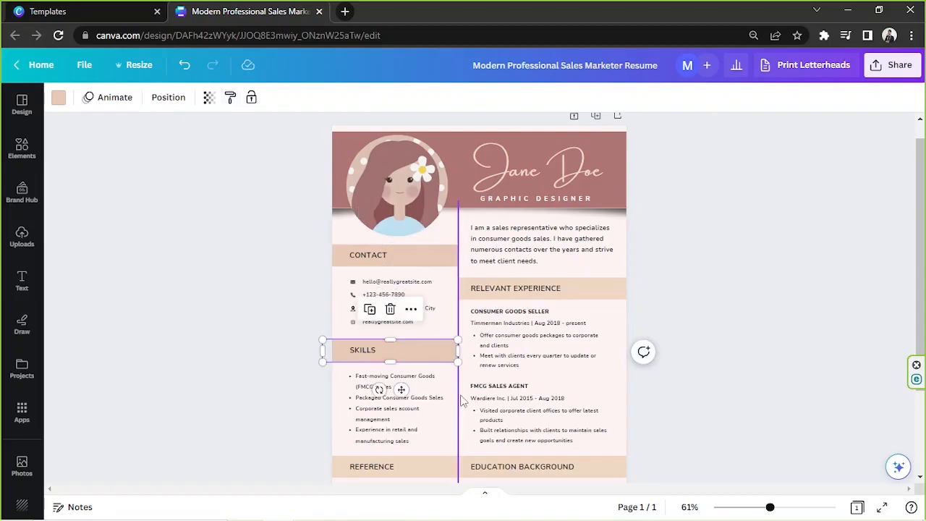
- Copy the SKILLS heading bar's style onto the shared bar behind REFERENCE and EDUCATION BACKGROUND
click(411, 310)
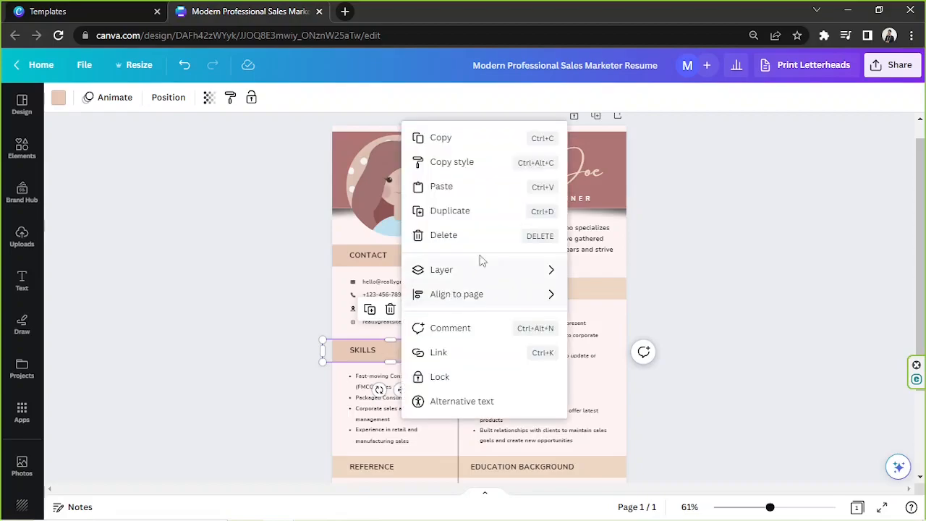
click(499, 162)
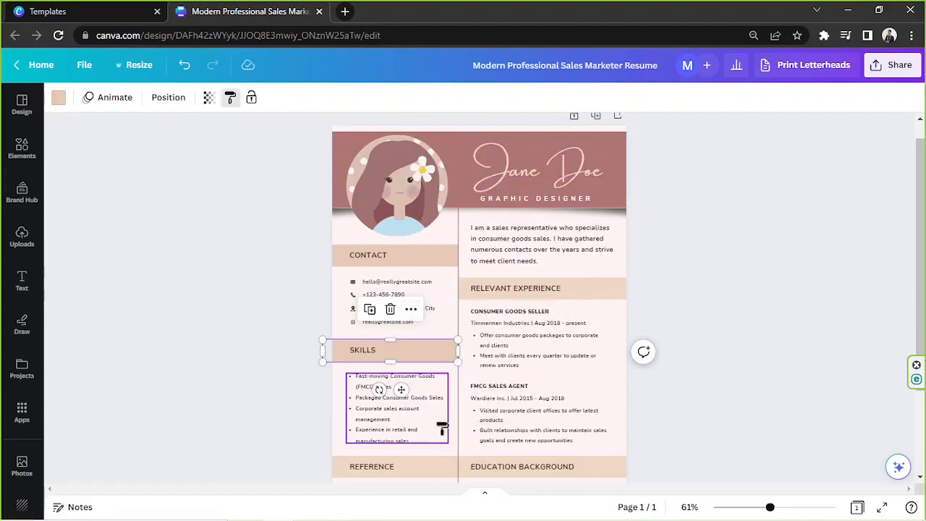
click(445, 475)
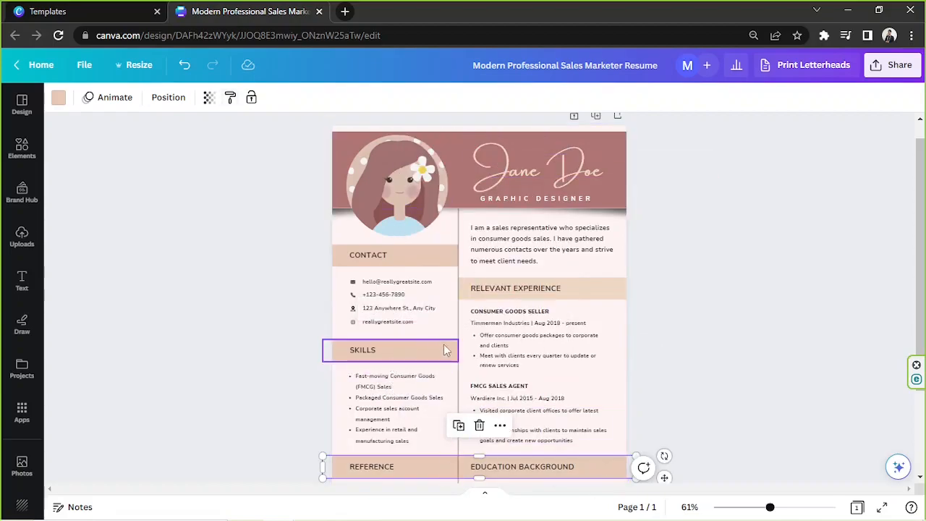
- Copy the style of the REFERENCE and EDUCATION BACKGROUND bar onto the RELEVANT EXPERIENCE bar and review the whole page
click(500, 425)
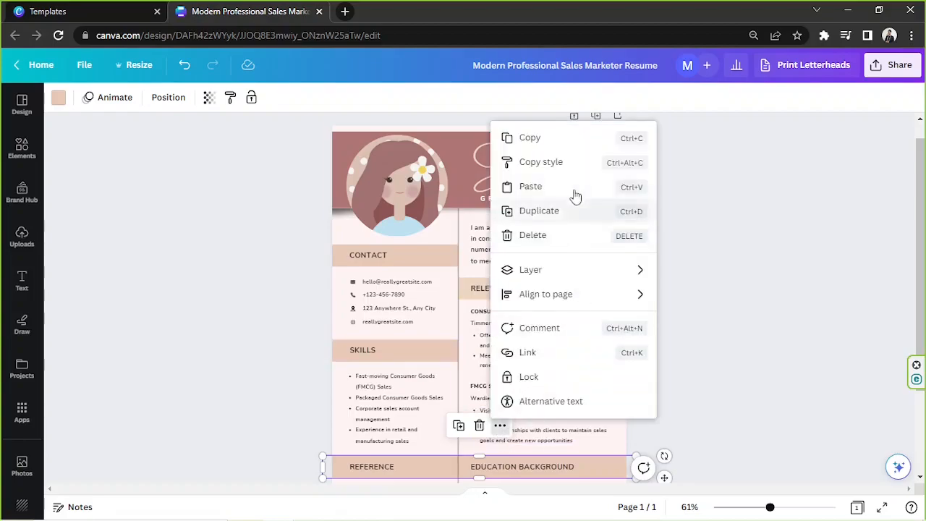
click(550, 162)
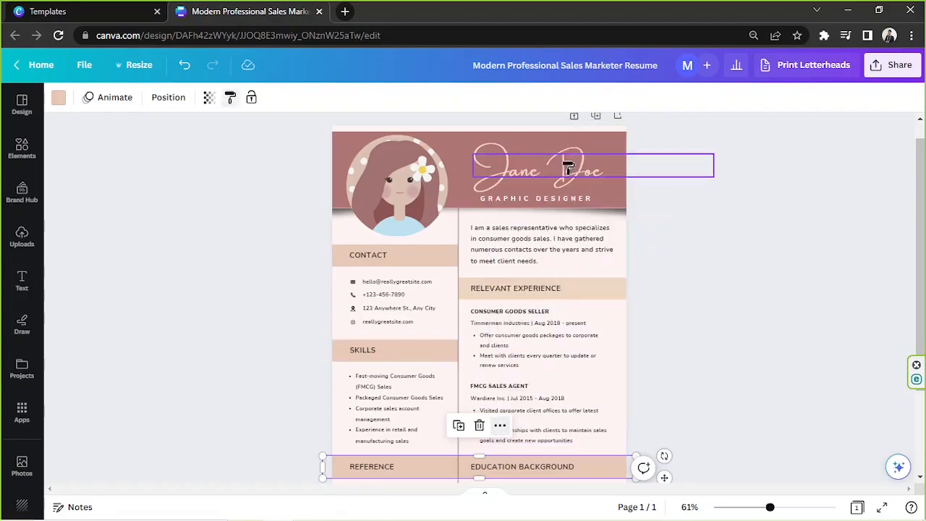
click(620, 290)
click(718, 233)
scroll(720, 224, down, 3)
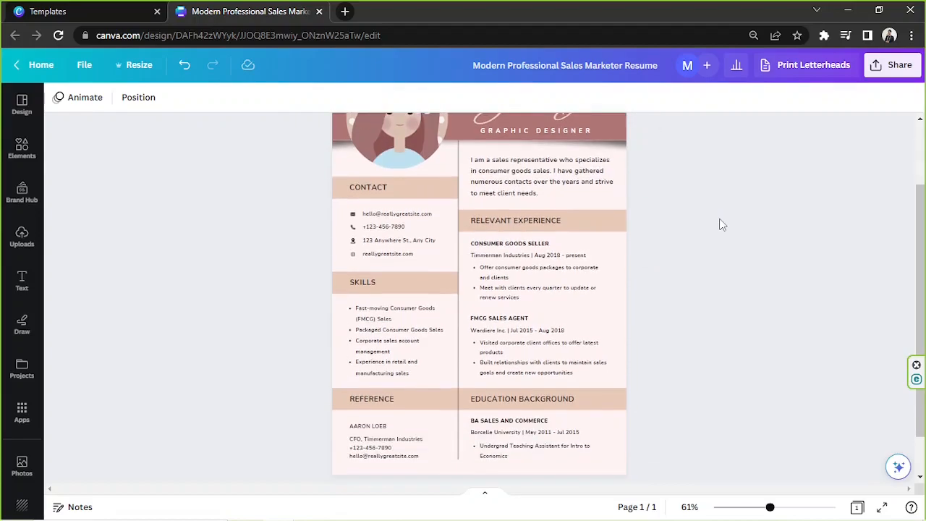
scroll(720, 224, up, 3)
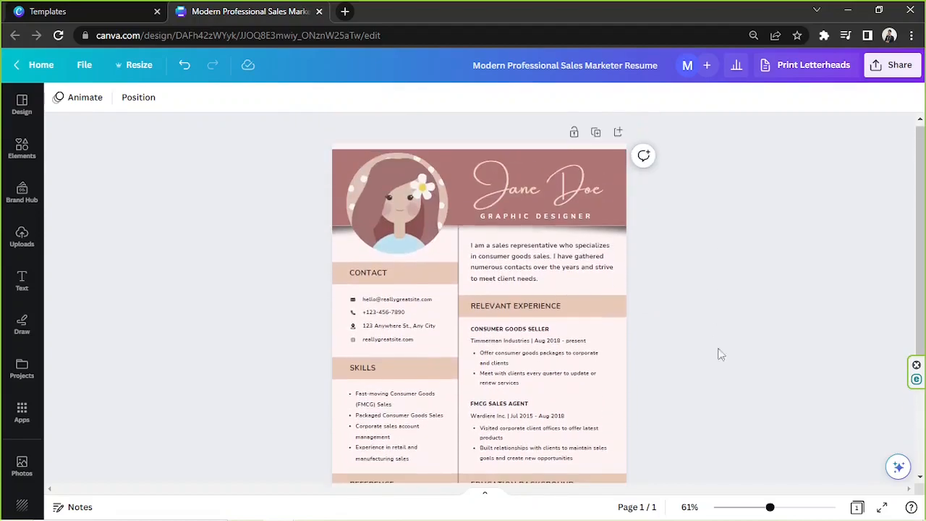
- Make the CONTACT heading bold, narrow its text box and enlarge the text to size 17
drag(769, 509, 787, 507)
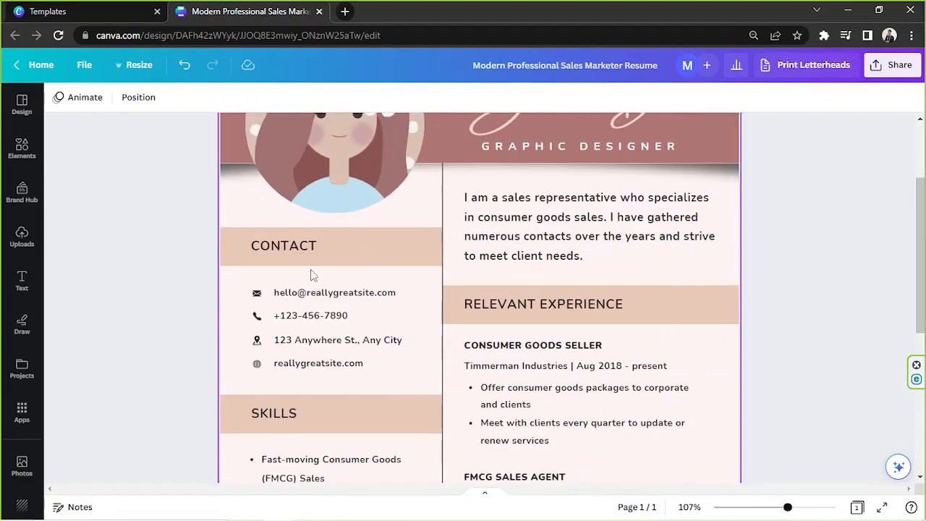
click(304, 246)
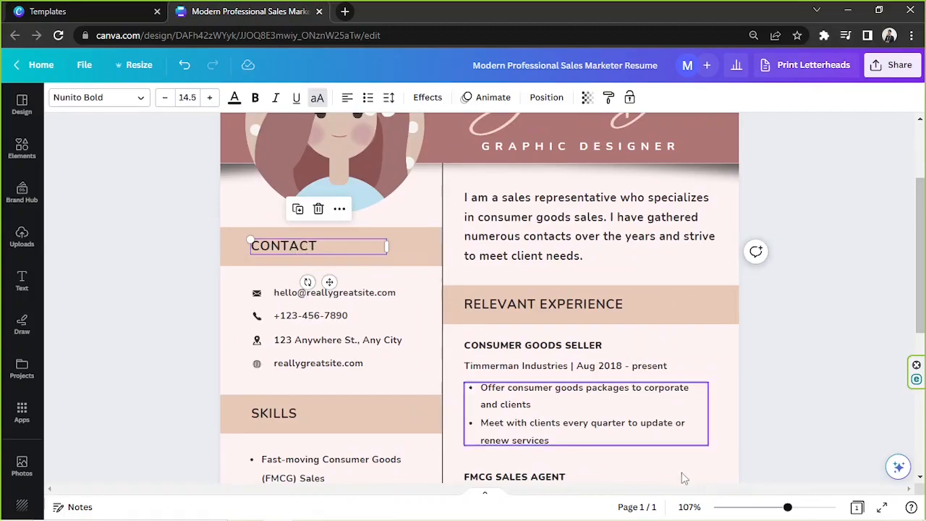
drag(787, 507, 781, 507)
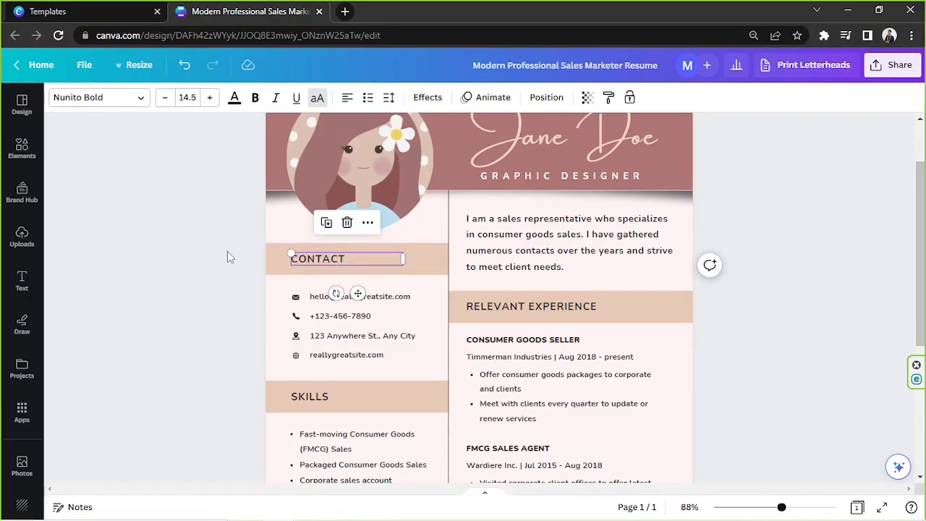
key(ctrl+b)
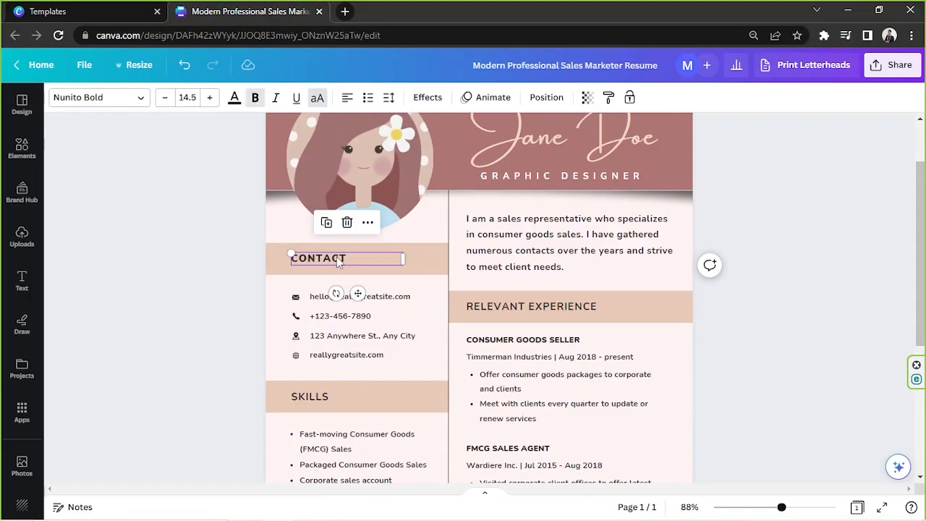
drag(403, 258, 360, 259)
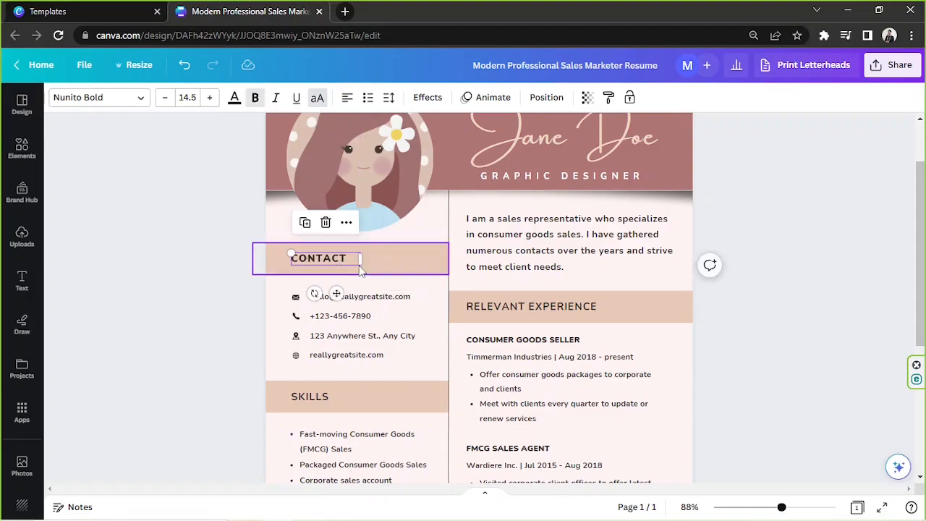
drag(372, 248, 371, 249)
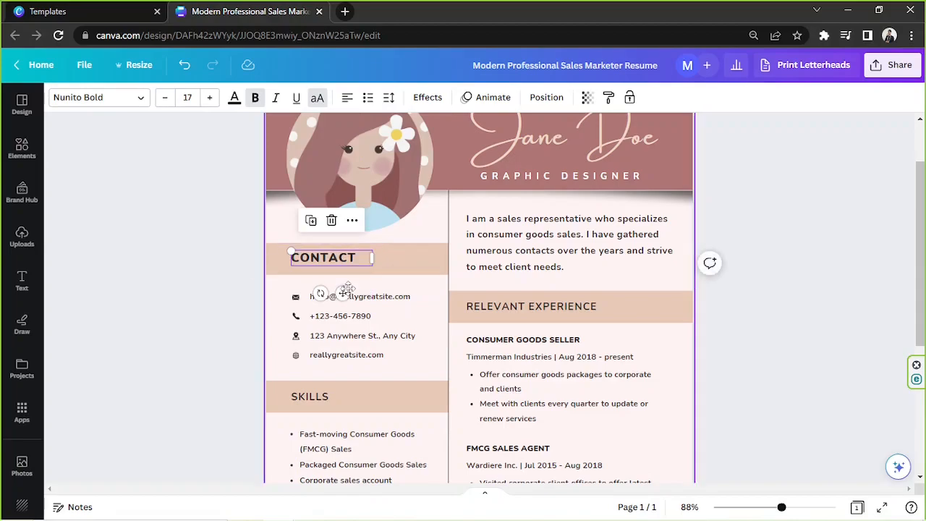
drag(343, 294, 342, 293)
- Copy the CONTACT heading's text style to the SKILLS heading, and the SKILLS style to RELEVANT EXPERIENCE
click(353, 222)
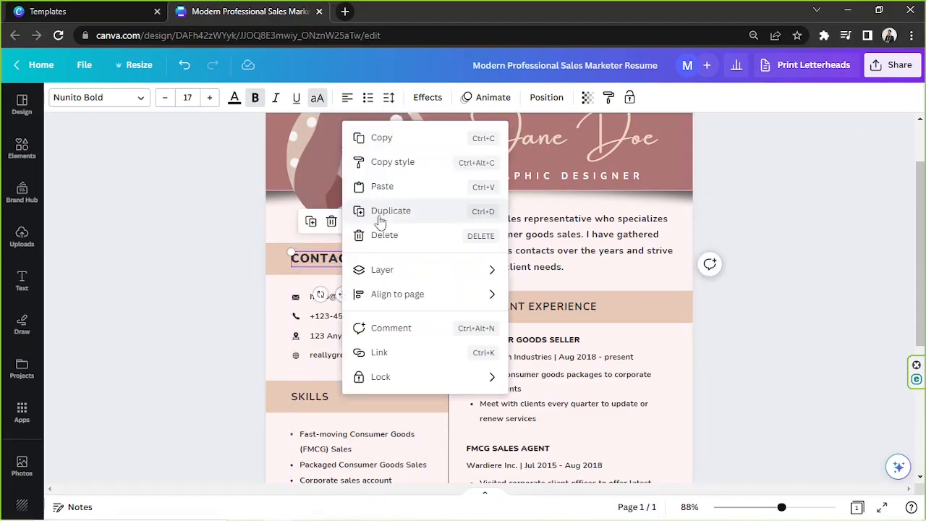
click(403, 162)
click(319, 397)
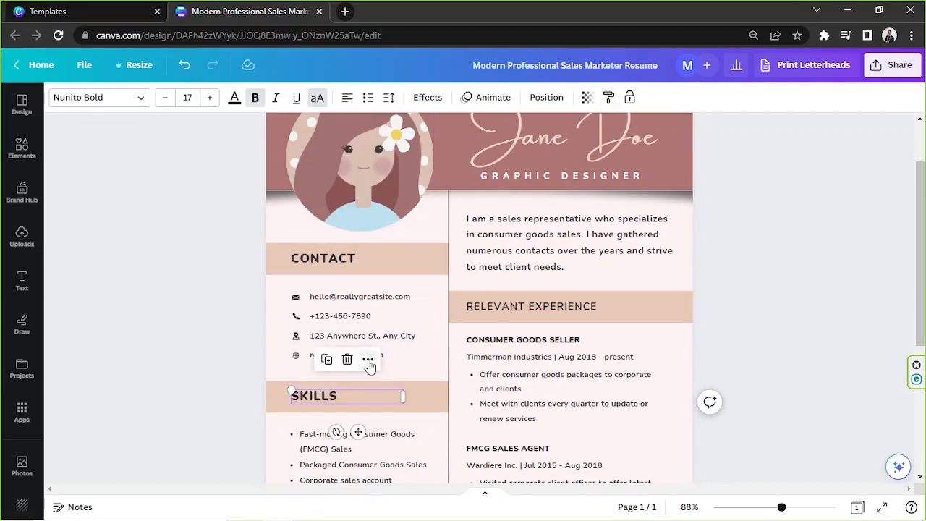
click(368, 360)
click(455, 163)
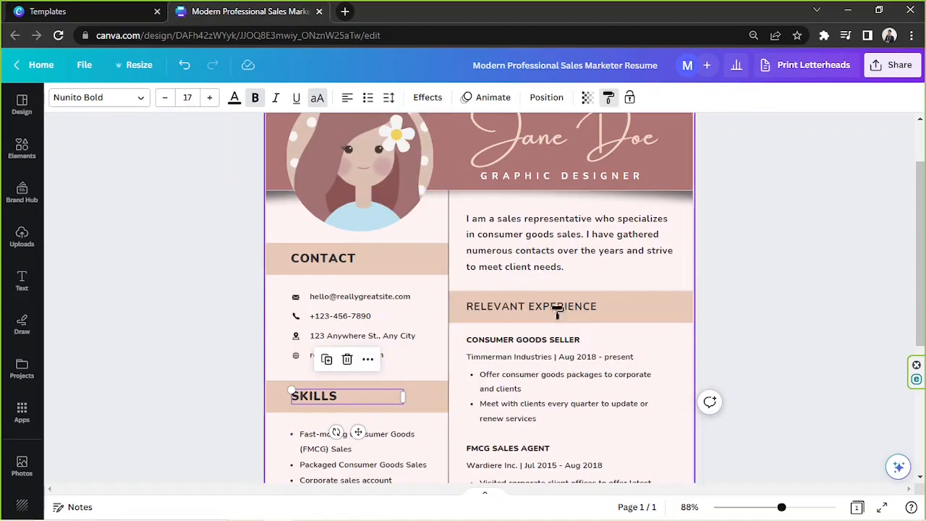
click(562, 318)
click(756, 236)
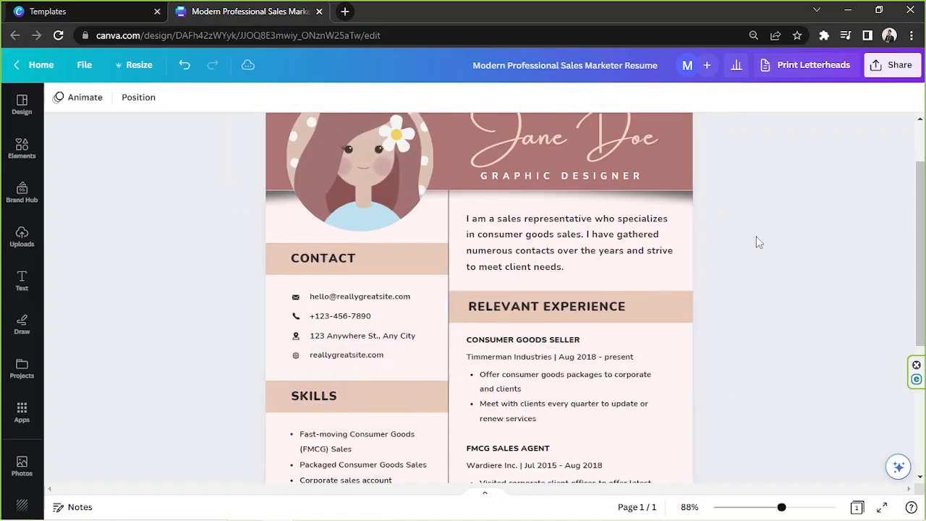
- Copy the SKILLS heading's text style to the REFERENCE heading, and the REFERENCE style to EDUCATION BACKGROUND
scroll(754, 238, down, 3)
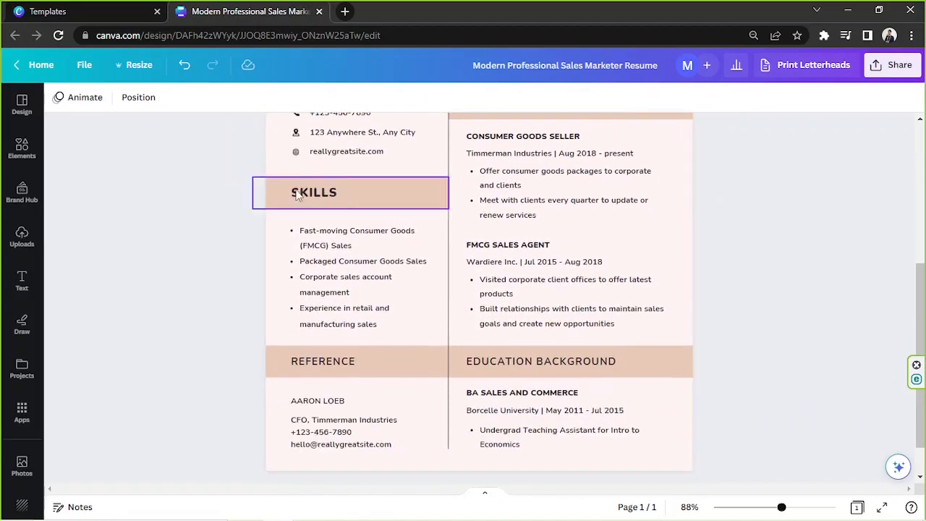
click(302, 191)
click(367, 156)
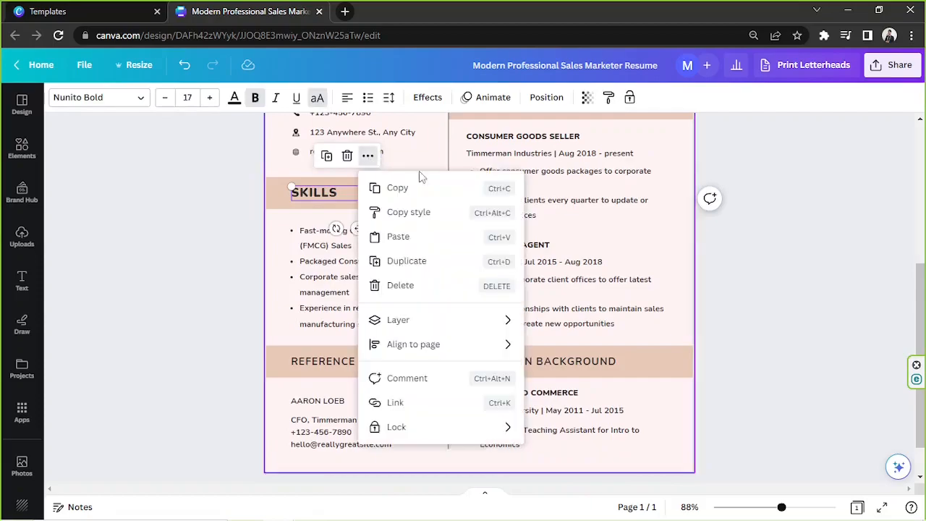
click(416, 211)
click(327, 365)
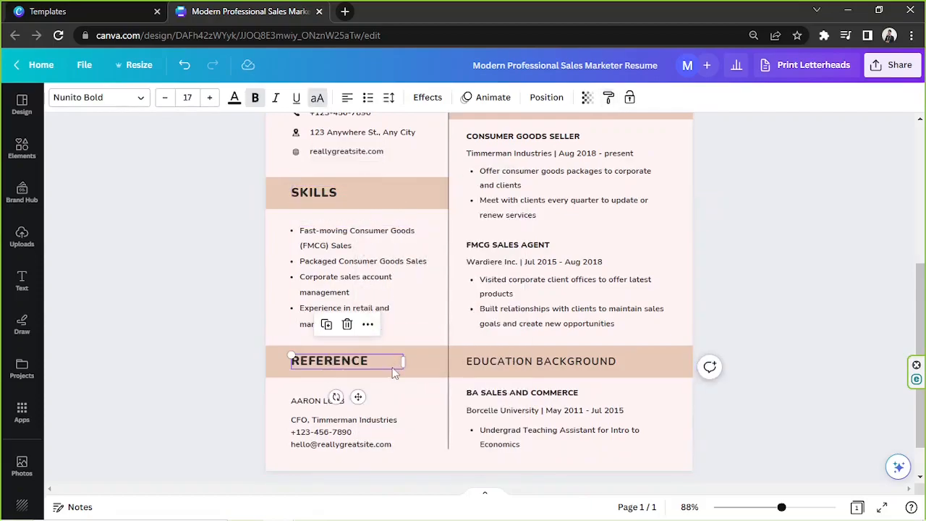
click(367, 324)
click(434, 163)
click(548, 360)
scroll(716, 357, up, 2)
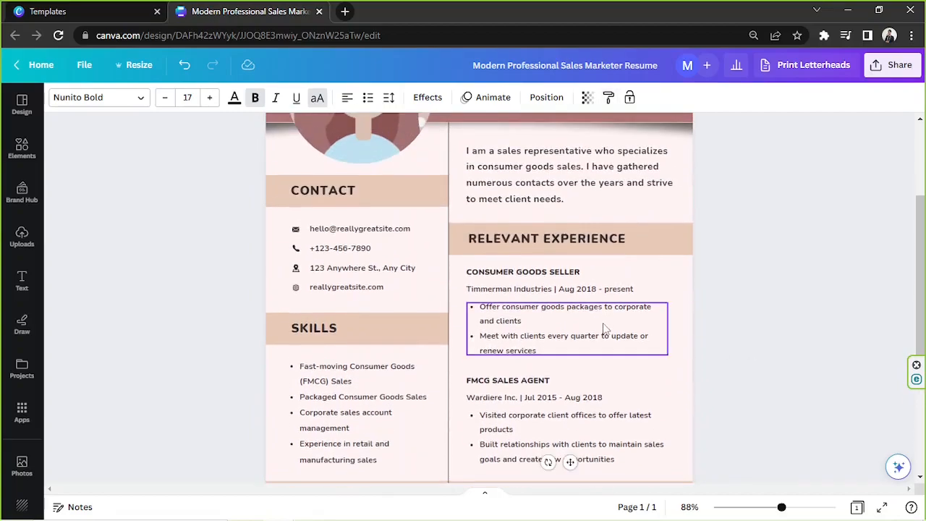
scroll(601, 327, up, 1)
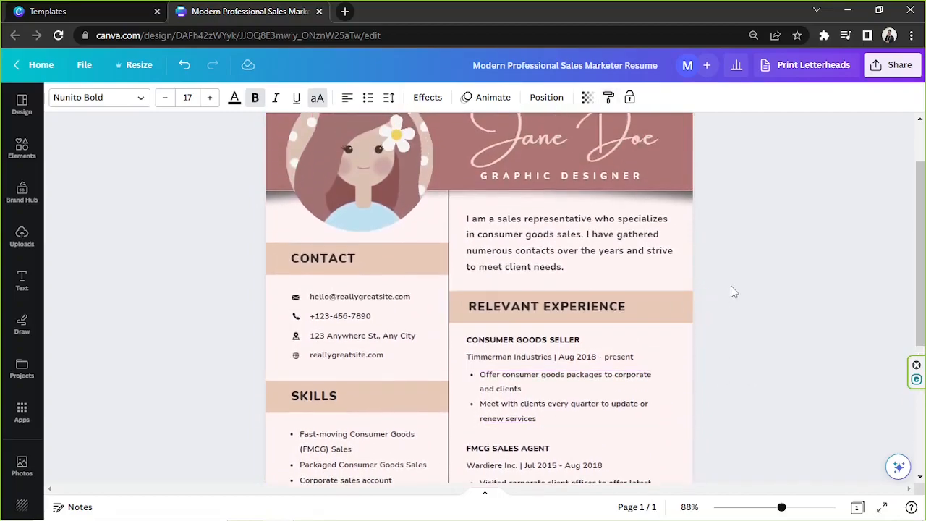
- Examine the contact details and the small icons beside them up close
click(359, 302)
click(367, 332)
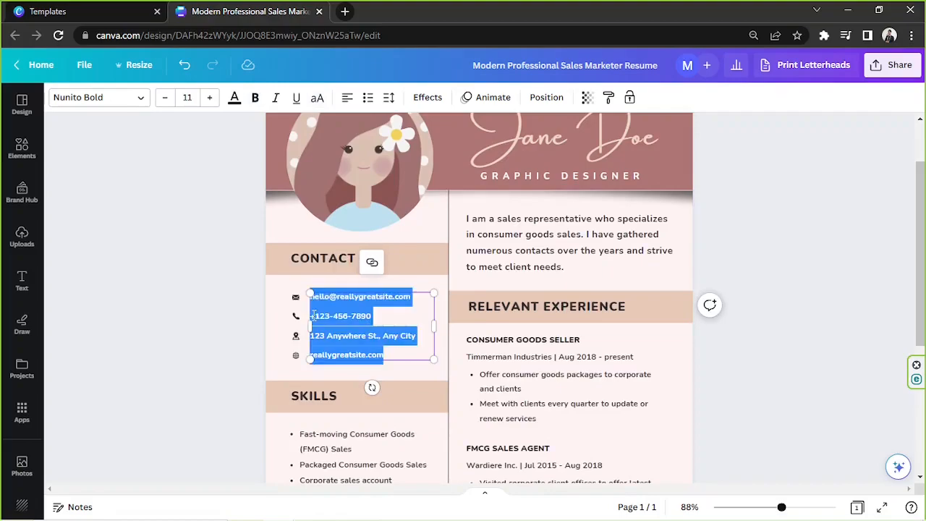
click(296, 298)
drag(297, 304, 297, 341)
click(790, 508)
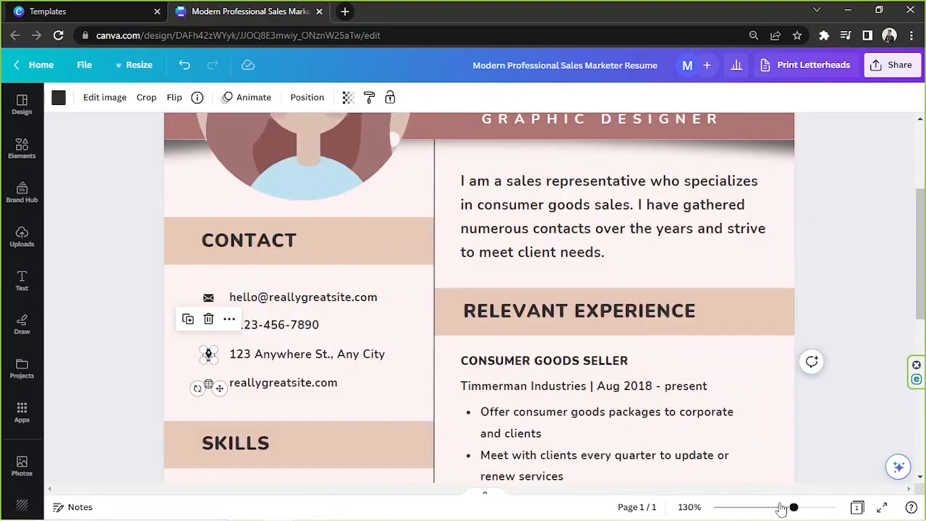
click(127, 321)
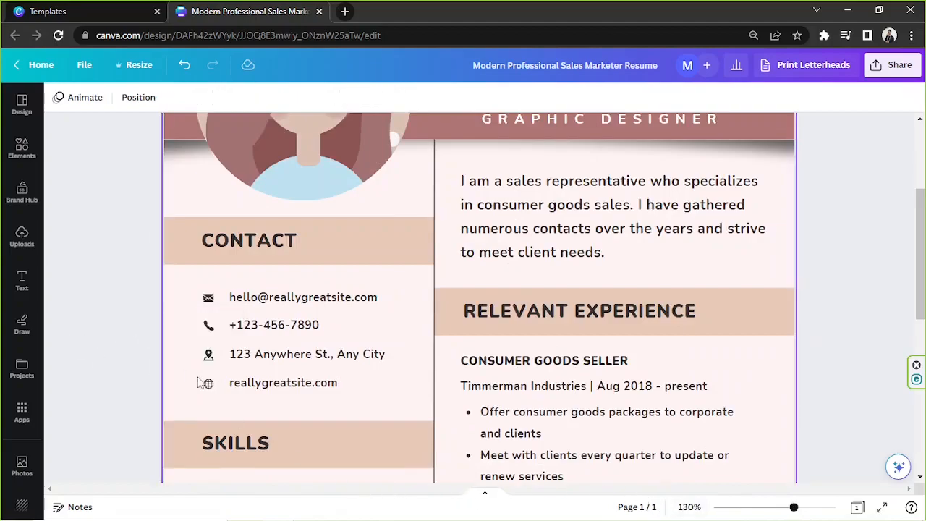
- Search the elements for "email icon" and browse the graphics for a suitable envelope
click(22, 151)
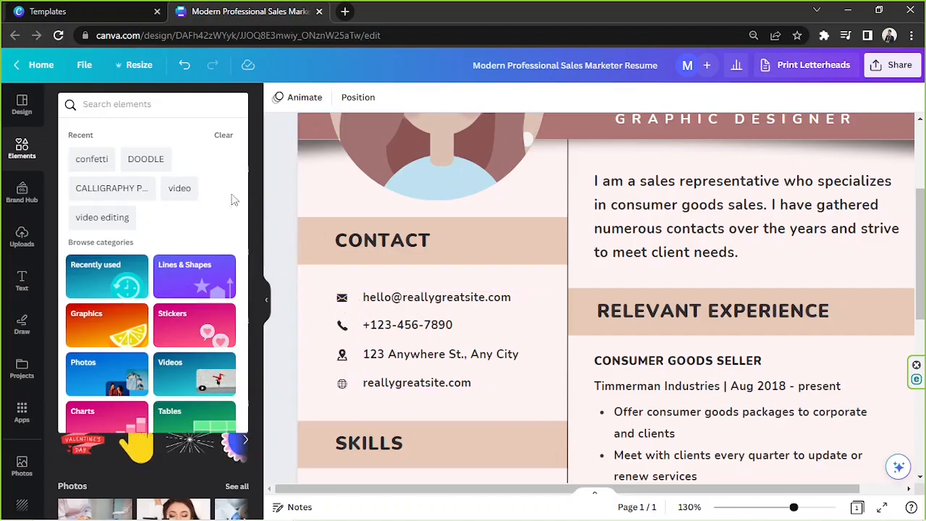
click(146, 99)
text(em)
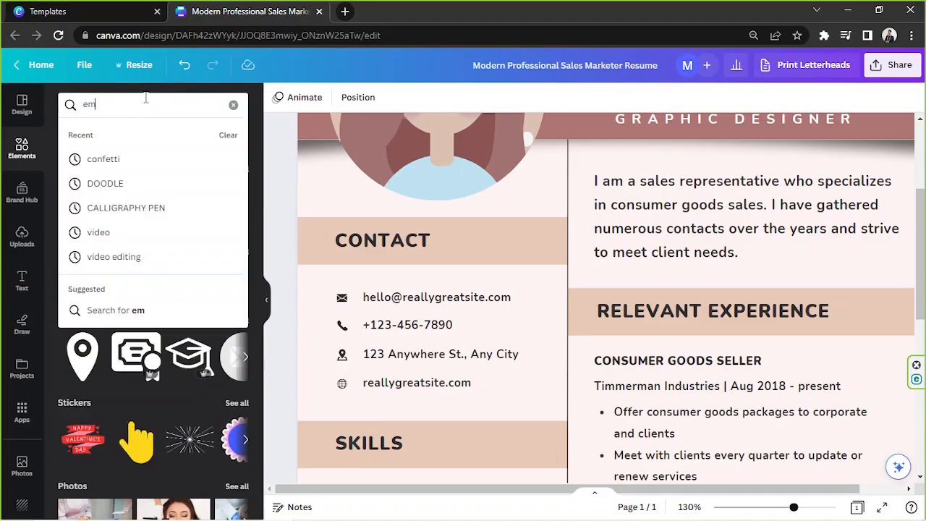
text(ail icon)
key(Return)
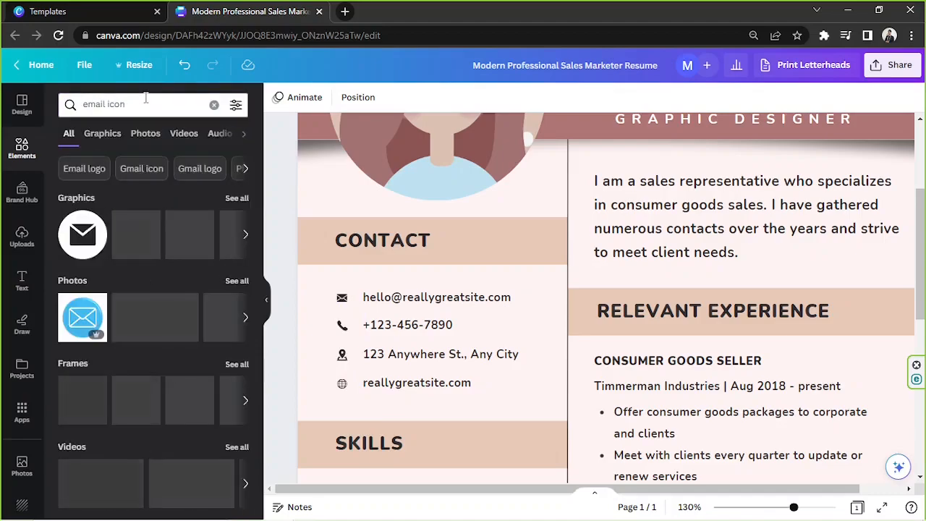
click(103, 134)
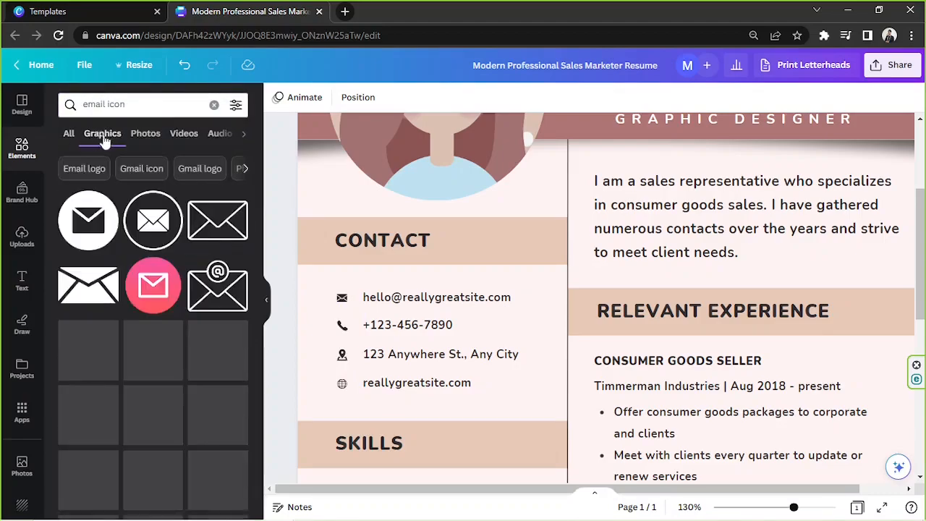
scroll(116, 268, down, 2)
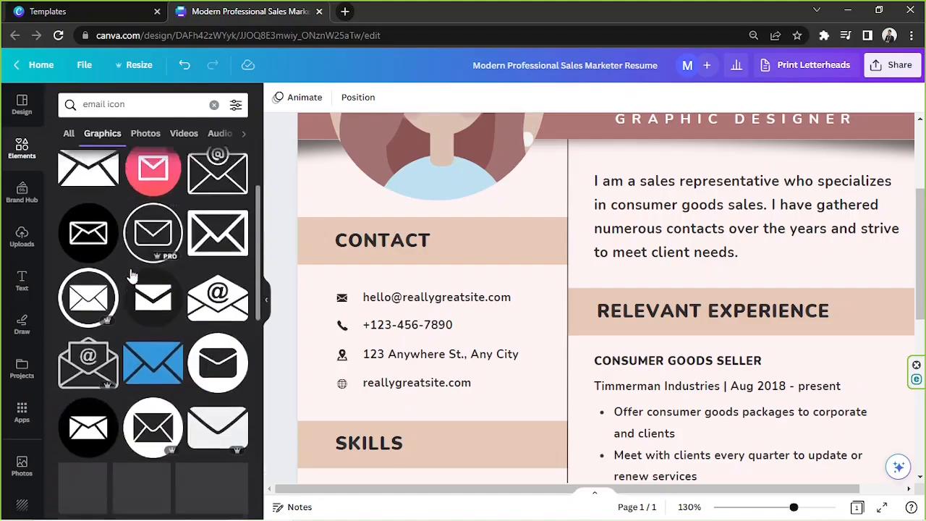
scroll(143, 273, down, 1)
scroll(138, 272, up, 3)
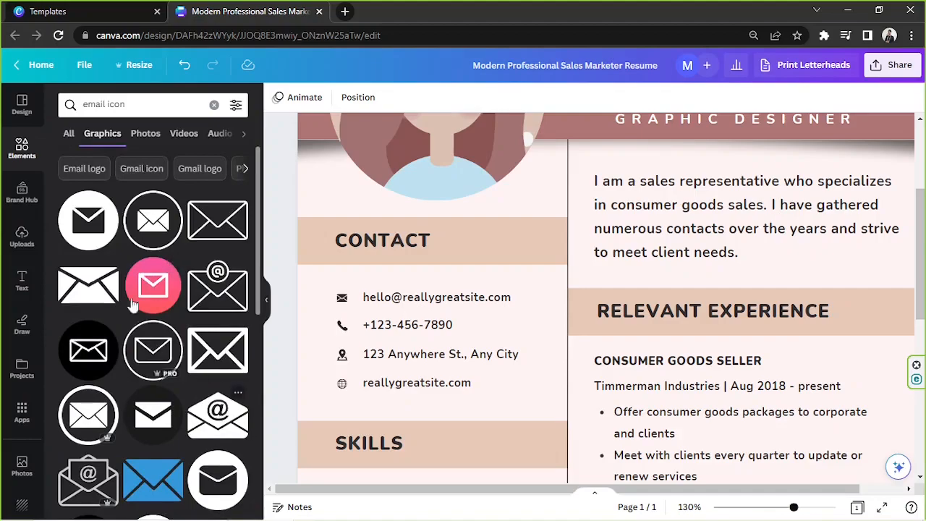
- Add the solid round envelope graphic, shrink it to icon size and place it beside the email address under CONTACT
drag(103, 208, 482, 199)
drag(651, 176, 342, 296)
click(322, 299)
drag(820, 506, 810, 506)
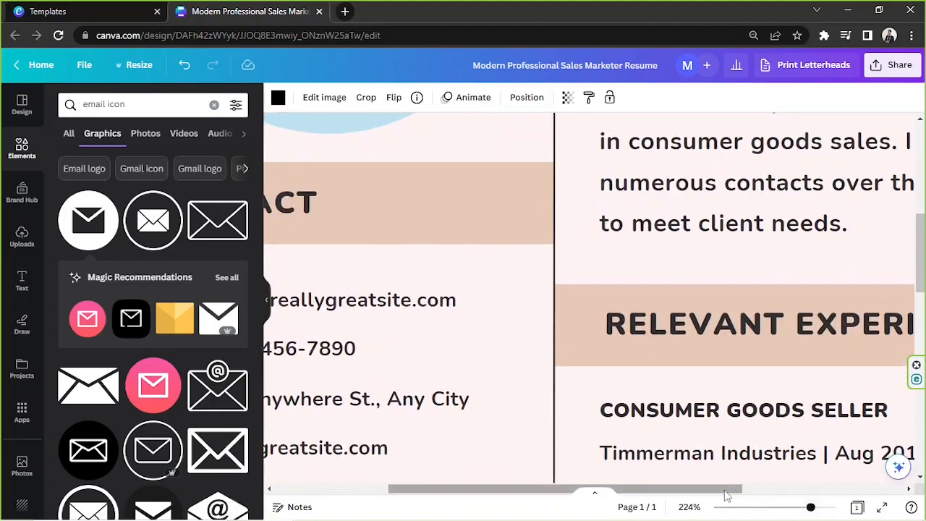
drag(711, 489, 599, 490)
drag(379, 300, 374, 303)
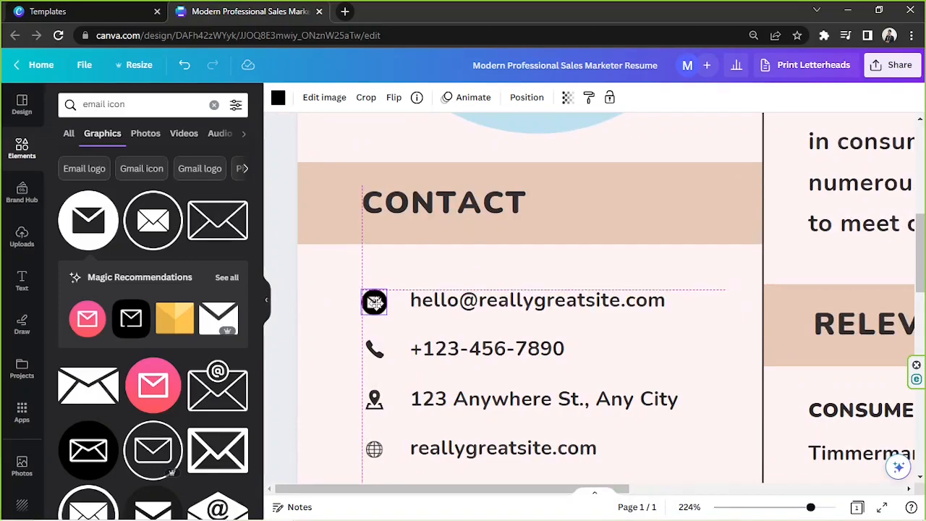
click(824, 509)
drag(616, 490, 462, 475)
mouse_move(414, 323)
mouse_down()
mouse_move(413, 308)
mouse_move(418, 320)
mouse_up()
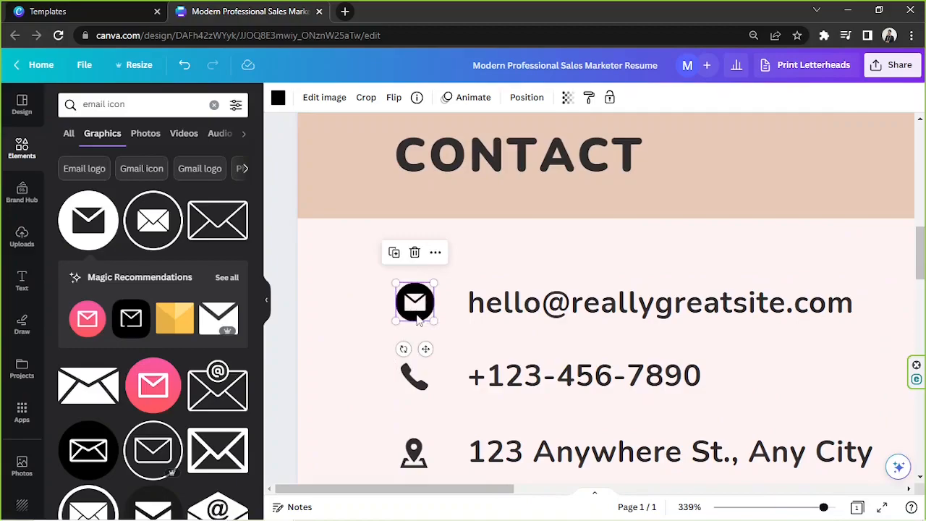
- Recolor the round envelope icon with the document color #ae7575 and adjust its position beside the email address
click(278, 98)
click(168, 173)
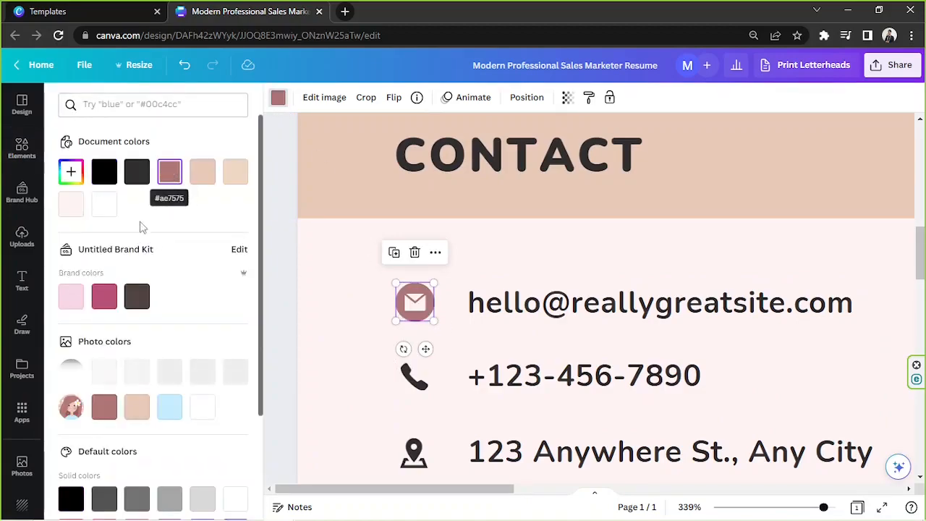
drag(421, 302, 417, 297)
- Search the graphics elements for "phone icon" to find a replacement for the phone symbol under CONTACT
click(423, 381)
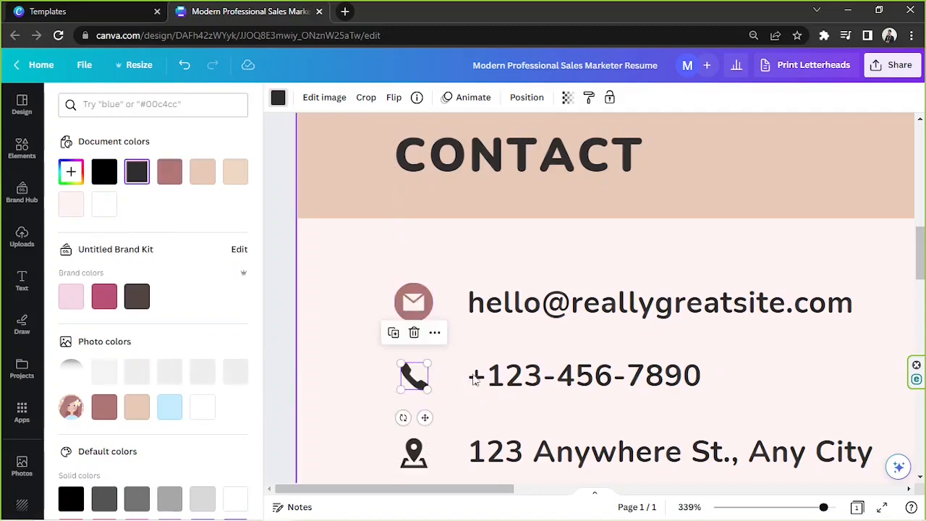
drag(825, 510, 808, 508)
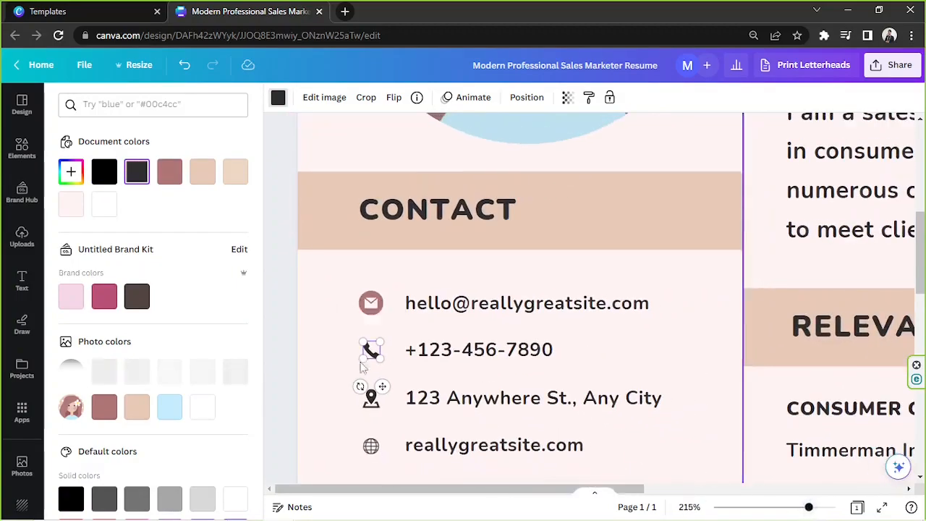
click(22, 148)
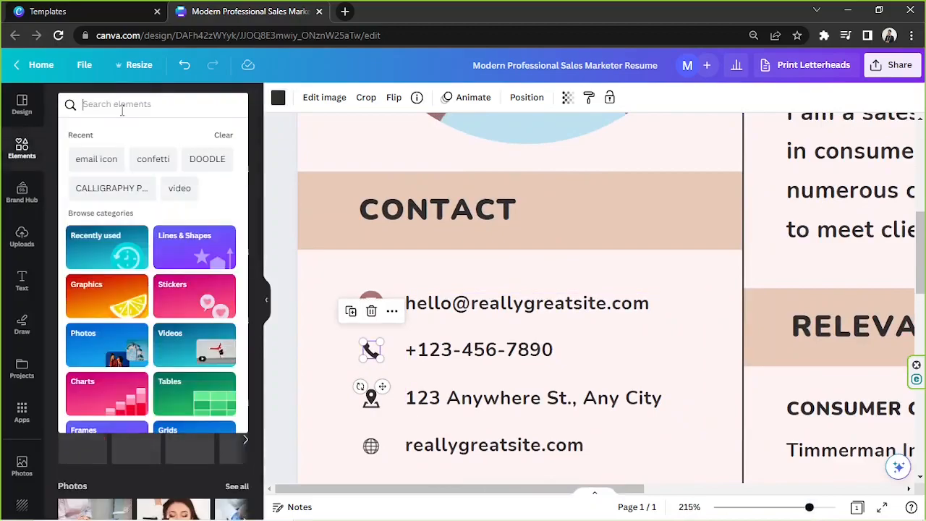
click(122, 109)
text(phone icon)
key(Return)
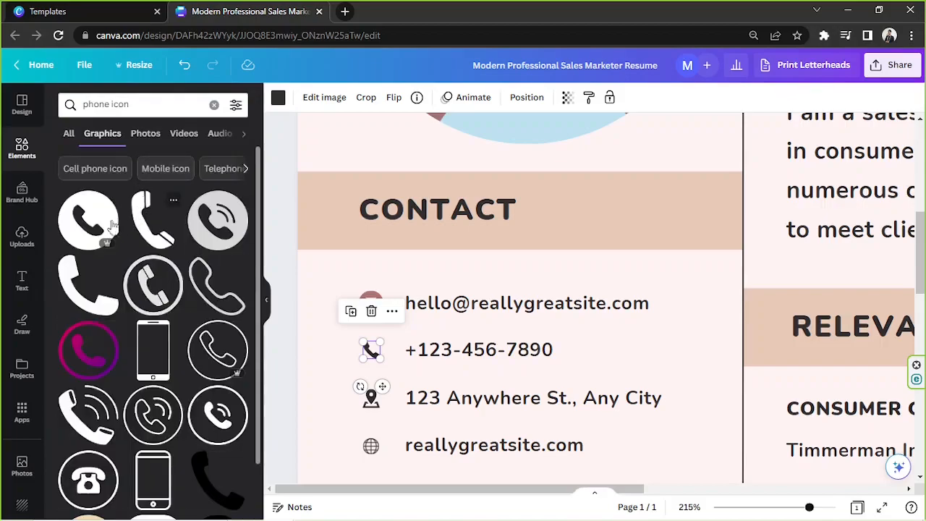
- Add the round ringing-phone graphic and shrink it to the size of the envelope icon, placed directly beside it
click(212, 216)
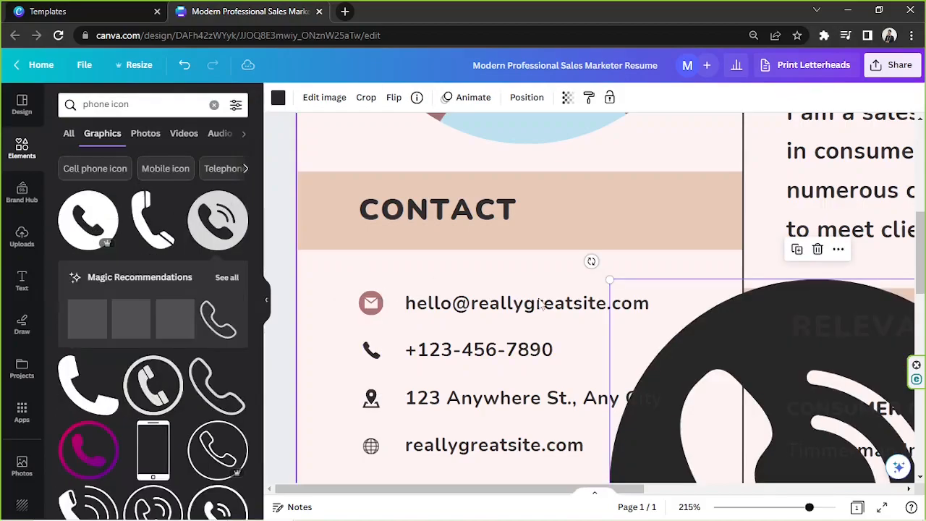
drag(728, 334, 387, 192)
drag(675, 130, 395, 414)
drag(322, 453, 340, 331)
drag(396, 418, 352, 314)
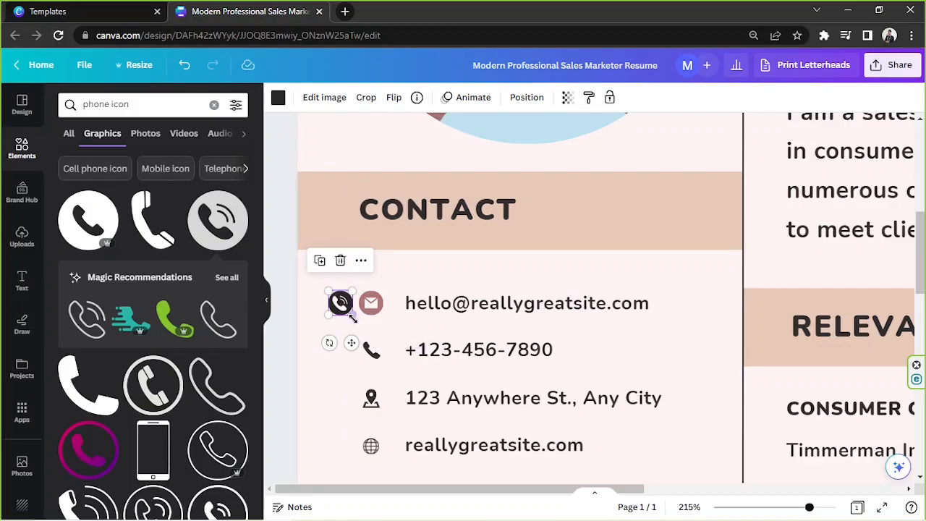
- Recolor the round phone icon with document color #ae7575 and put it in place of the old phone symbol, which is deleted
click(277, 98)
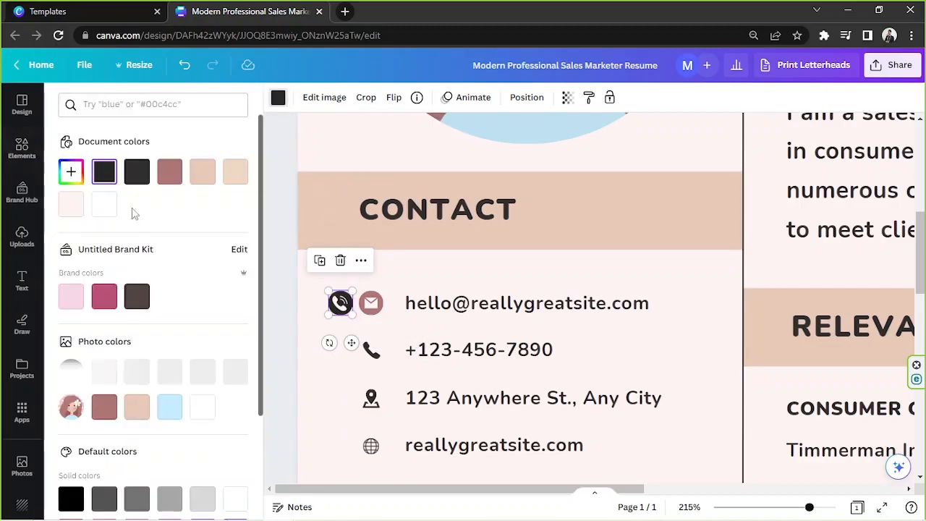
click(172, 177)
click(373, 353)
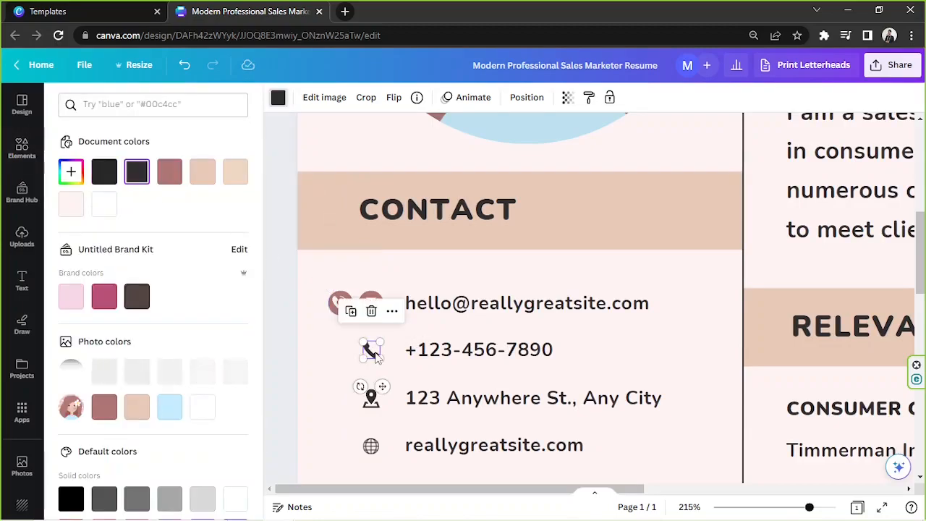
key(Delete)
drag(342, 313, 371, 354)
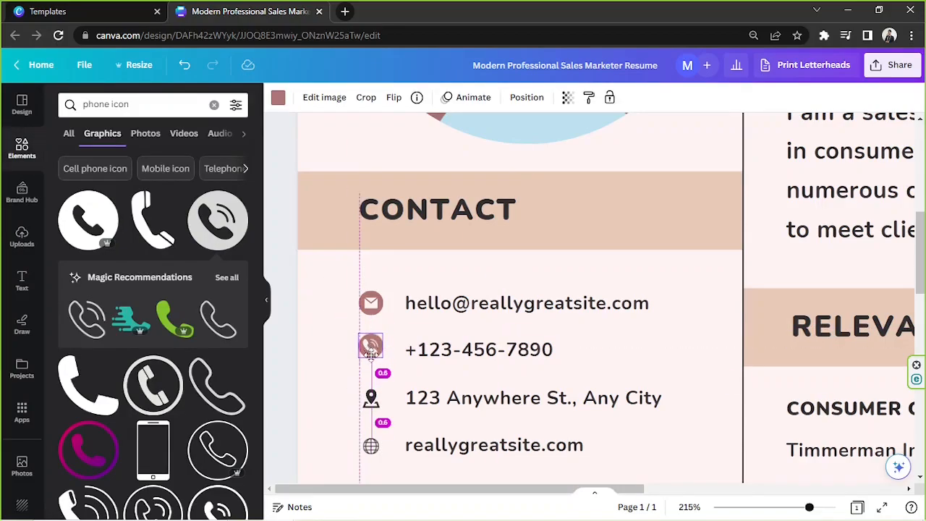
- Fine-tune the round phone icon's position so it aligns with the envelope icon above and the phone number beside it
drag(371, 351, 370, 345)
drag(808, 506, 819, 507)
drag(472, 484, 422, 485)
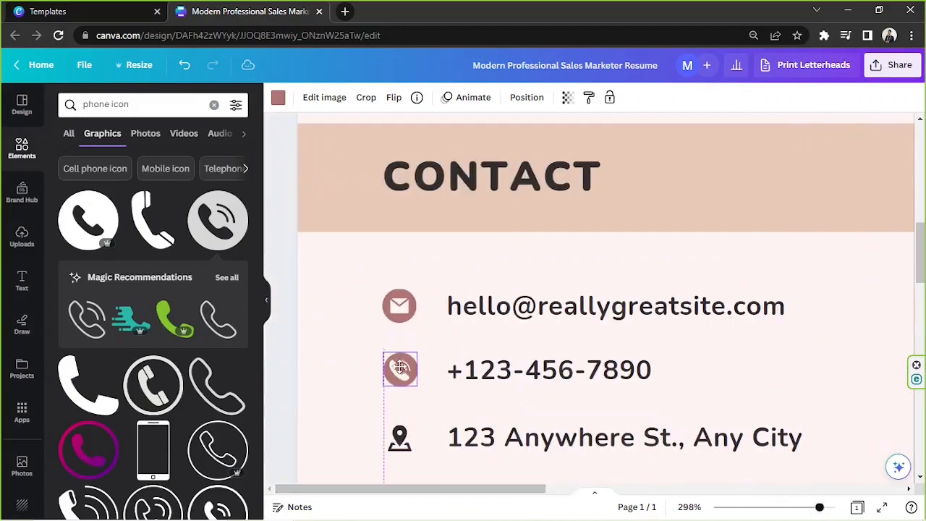
drag(400, 367, 403, 371)
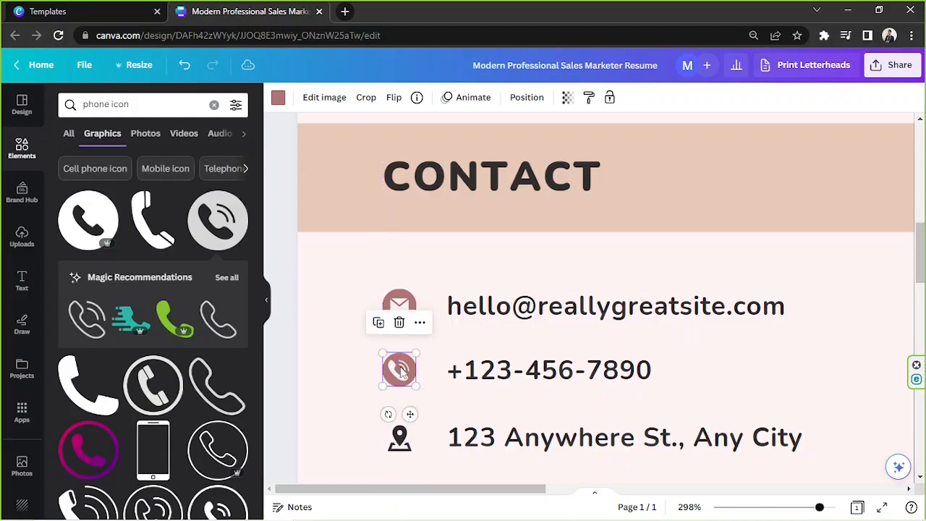
click(356, 384)
- Search the graphics elements for "address icon" to find a replacement for the location pin under CONTACT
drag(819, 507, 805, 507)
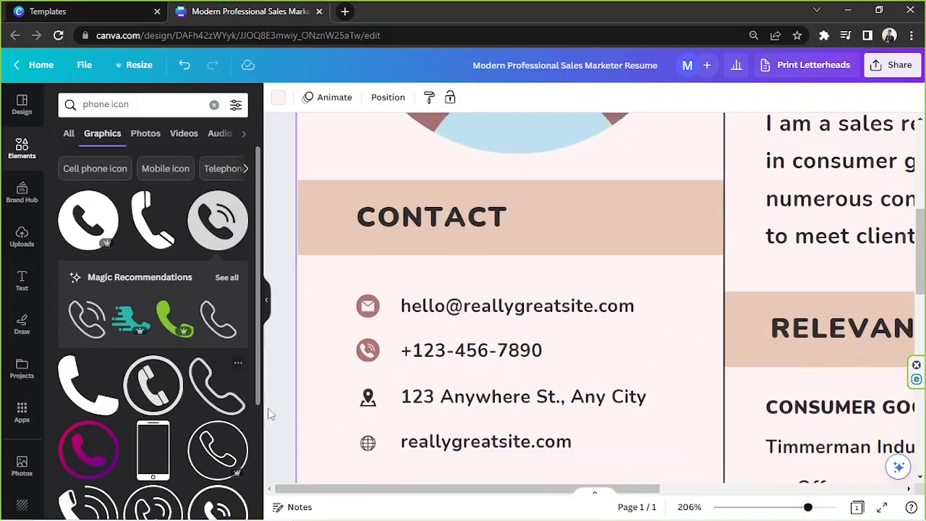
scroll(347, 374, down, 2)
click(105, 104)
double_click(98, 104)
text(address)
key(Return)
- Delete the old location pin, add the solid round house graphic and shrink it toward icon size near the address line
click(367, 330)
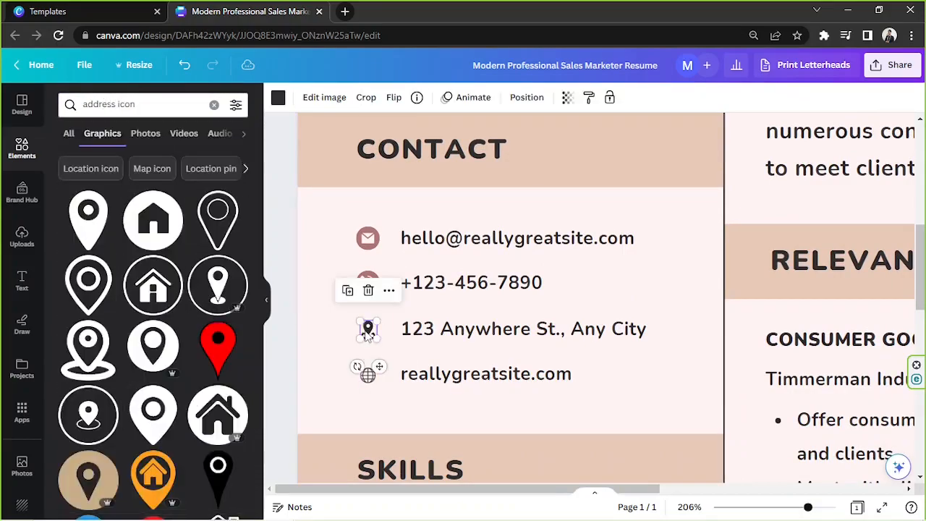
key(Delete)
click(154, 221)
drag(707, 247, 517, 167)
drag(805, 135, 550, 392)
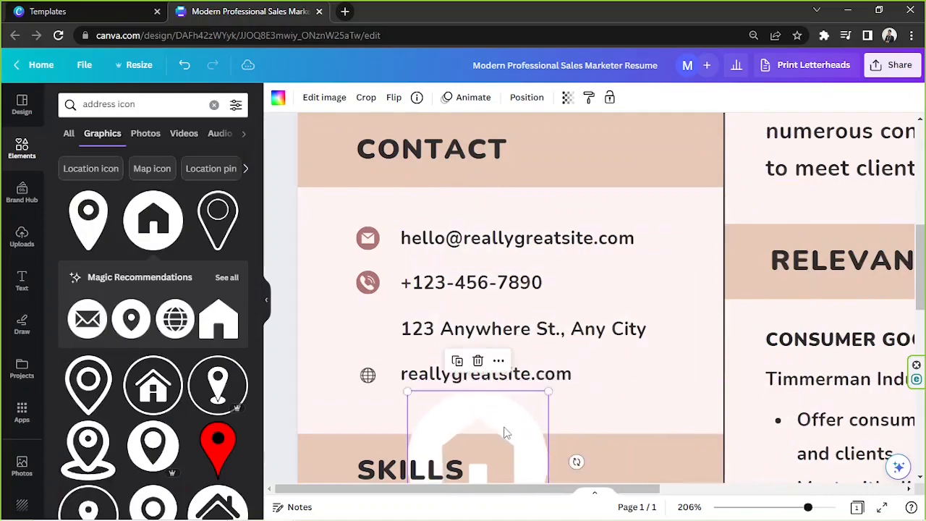
drag(506, 432, 429, 343)
drag(472, 445, 394, 368)
drag(355, 347, 332, 296)
- Recolor the round house icon with document color #ae7575, match its size to the other contact icons and align it beside the address
click(278, 99)
click(137, 172)
drag(293, 333, 319, 284)
drag(352, 288, 374, 333)
click(335, 323)
scroll(369, 418, up, 1)
drag(272, 347, 271, 345)
drag(510, 493, 479, 492)
drag(346, 342, 345, 344)
click(307, 323)
- Search the graphics elements for "website icon" to find a replacement for the globe symbol under CONTACT
click(22, 148)
click(109, 109)
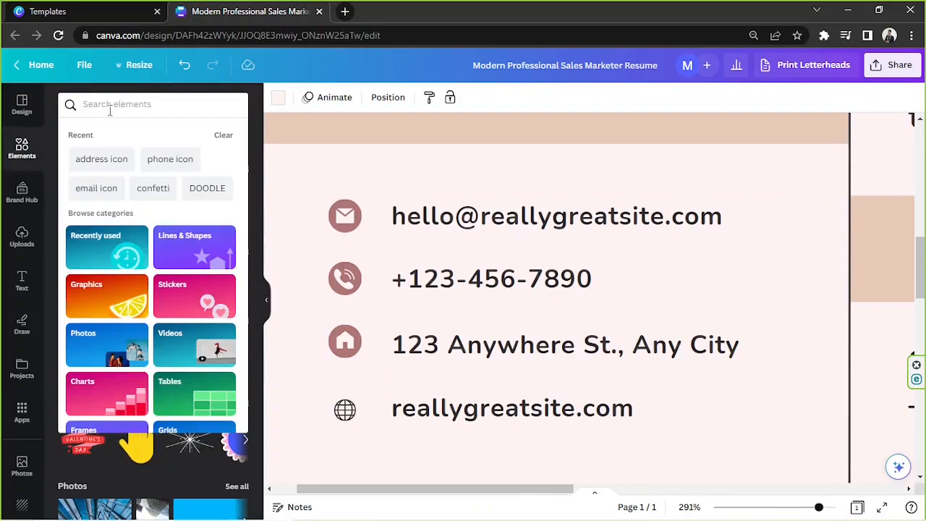
text(website)
click(112, 158)
click(103, 136)
- Add the solid round globe graphic, shrink it to the size of the other contact icons and place it beside the website address
click(146, 286)
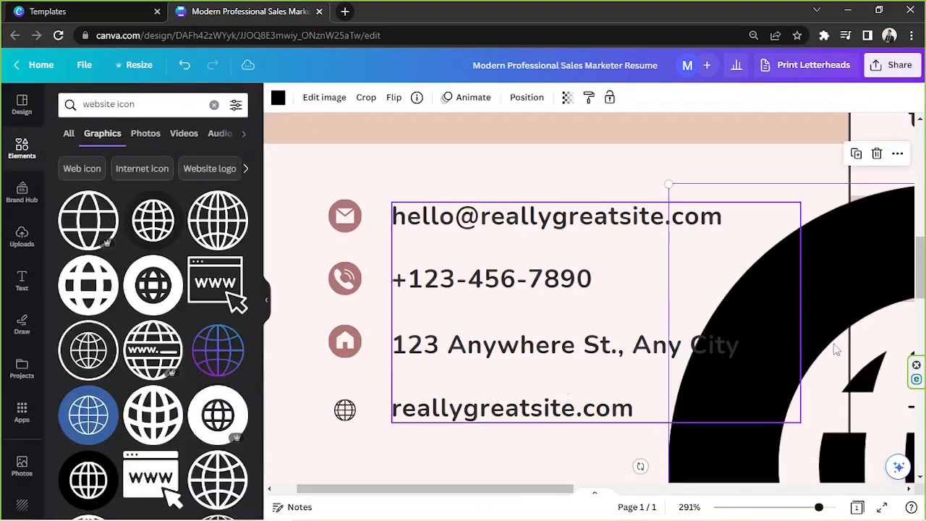
drag(731, 353, 400, 230)
drag(818, 507, 798, 507)
drag(637, 465, 332, 334)
scroll(474, 483, up, 3)
drag(348, 316, 346, 318)
drag(321, 347, 371, 378)
- Recolor the round globe icon with the document color #ae7575 to match the other contact icons
click(277, 98)
click(170, 171)
drag(809, 507, 765, 507)
click(810, 357)
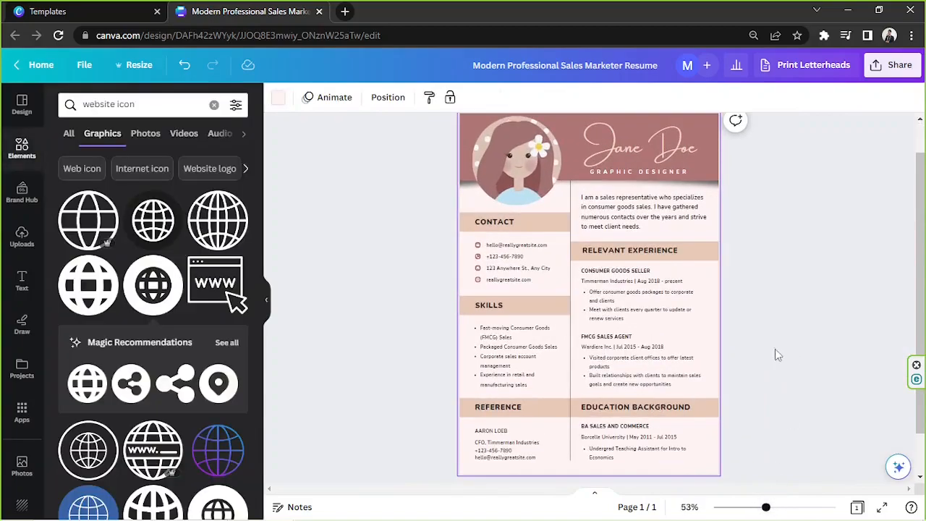
- Go through the contact, skills, experience, reference, education and summary text blocks to examine the editable content
click(541, 248)
click(542, 248)
click(543, 246)
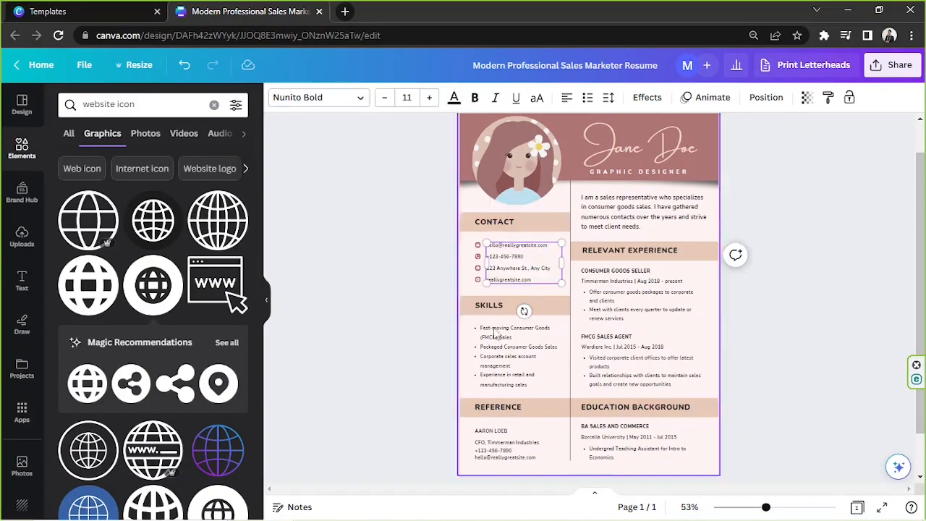
click(516, 344)
click(605, 373)
click(520, 408)
click(535, 446)
click(622, 438)
click(631, 221)
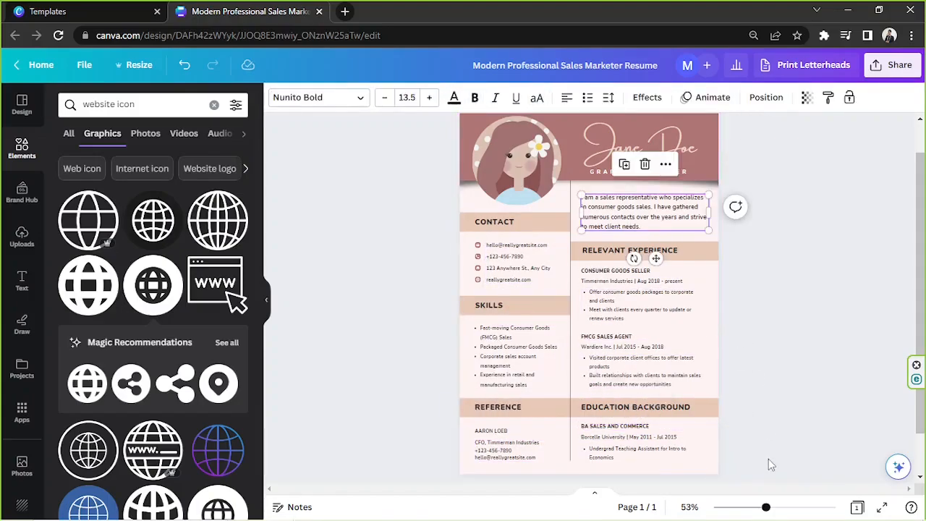
drag(767, 509, 763, 507)
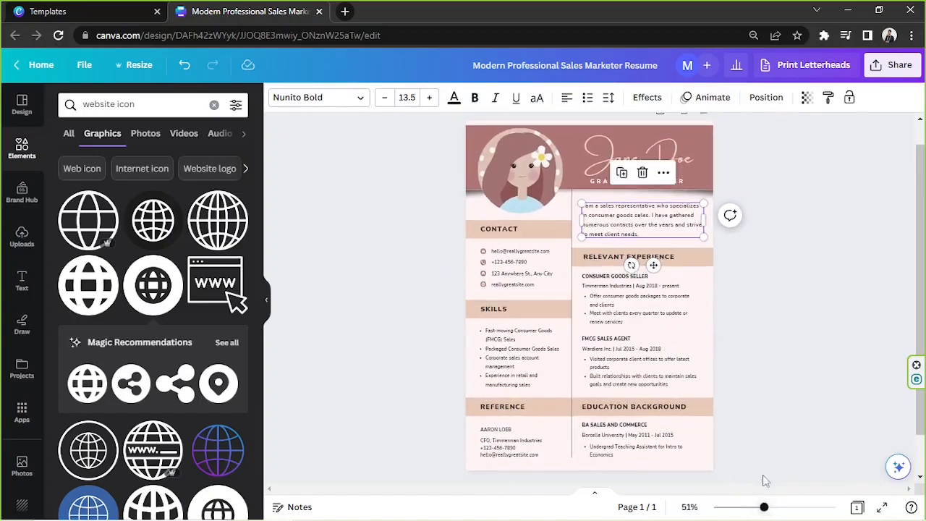
drag(438, 227, 734, 450)
click(778, 355)
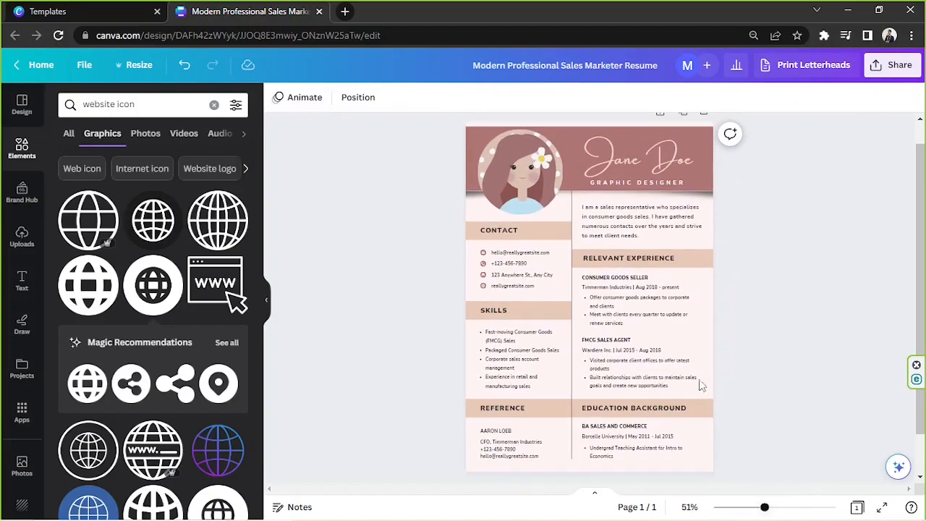
drag(764, 509, 762, 508)
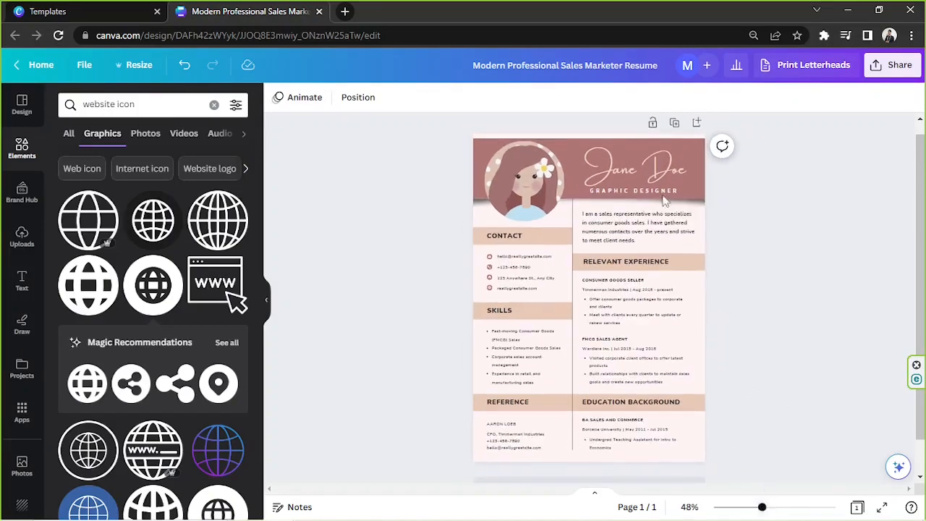
drag(413, 168, 705, 456)
click(744, 328)
- Search the graphics elements for "design" and browse the results for a decorative background element
click(132, 104)
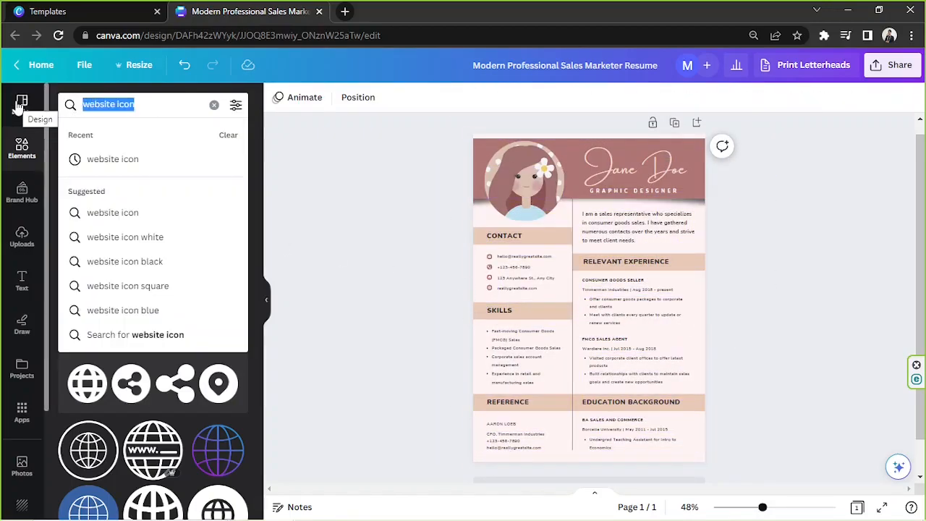
key(BackSpace)
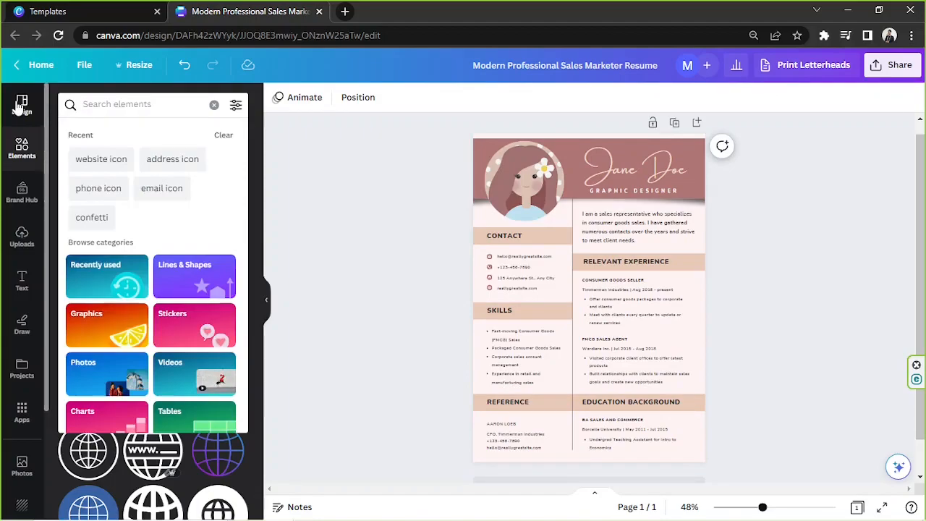
text(design)
key(Return)
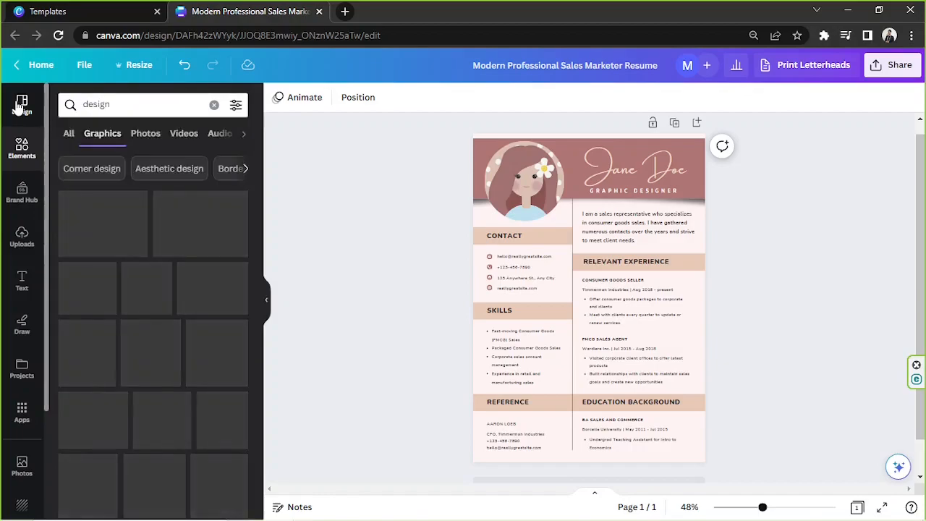
scroll(194, 255, down, 1)
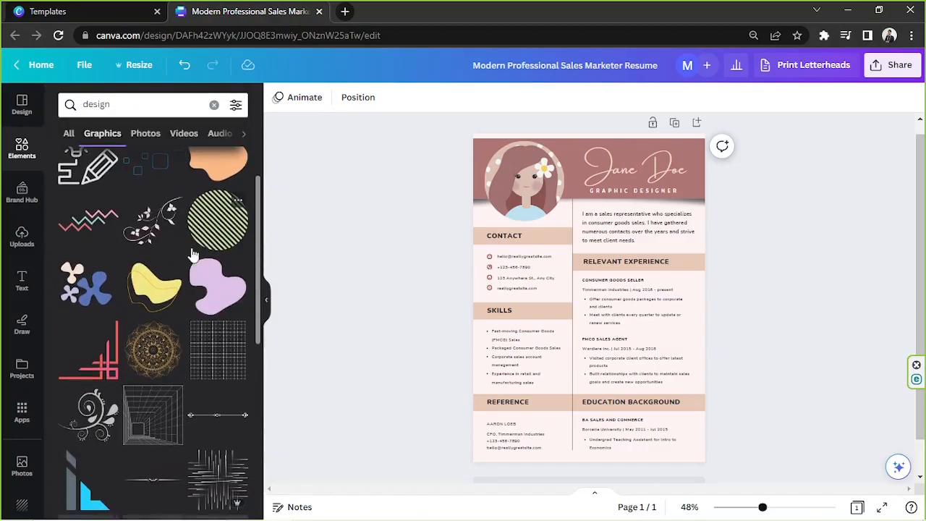
- Add the square grid-lines graphic, about 11.25 × 11.95 cm, overlapping the lower-right corner of the resume page
click(200, 352)
drag(604, 282, 719, 445)
drag(657, 411, 620, 389)
drag(699, 425, 720, 450)
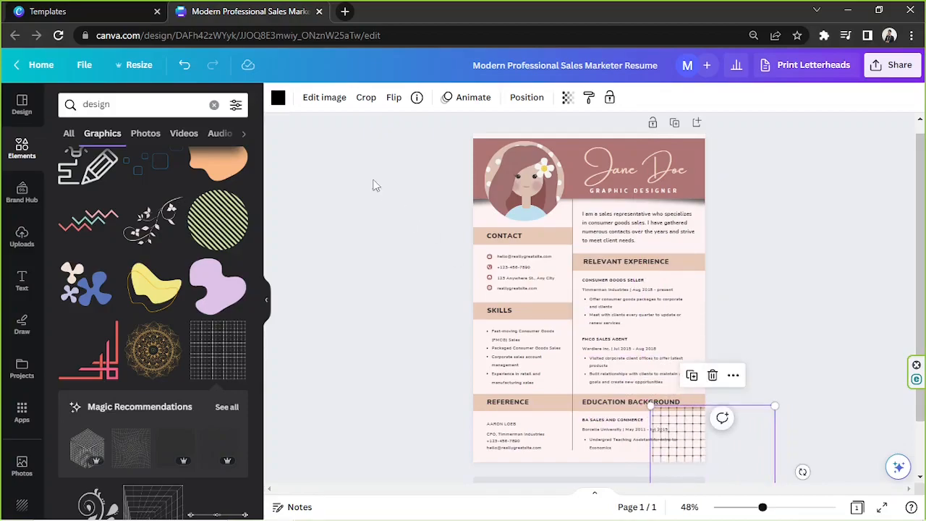
- Recolor the grid graphic with document color #e8c9b8 and send it behind all other page elements
click(278, 97)
click(169, 171)
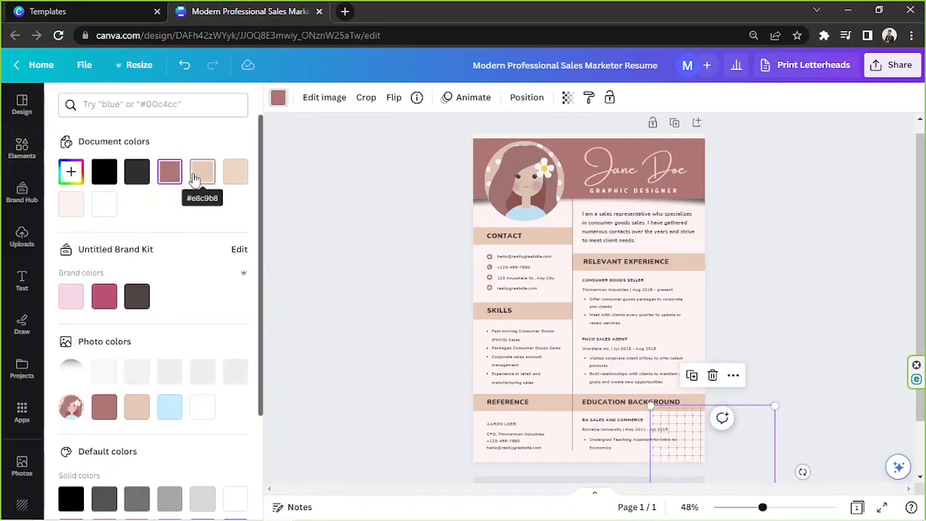
click(202, 174)
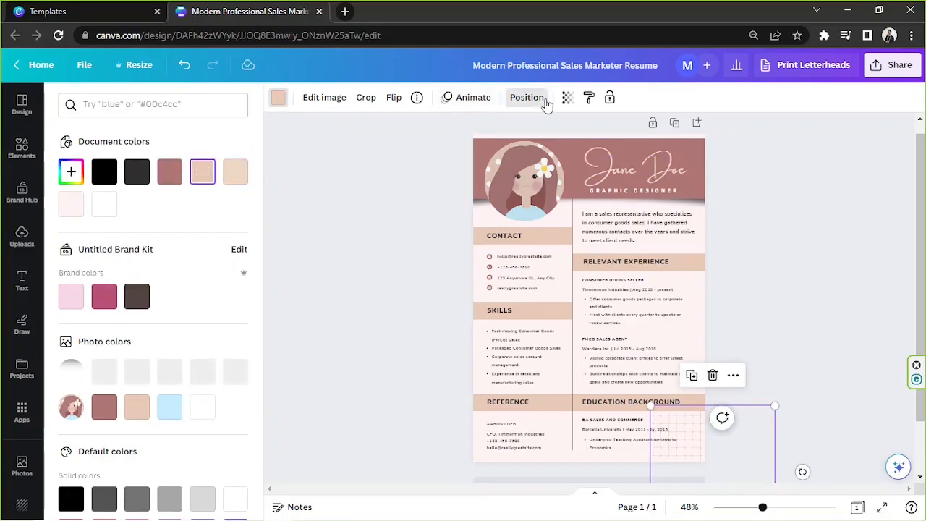
click(527, 97)
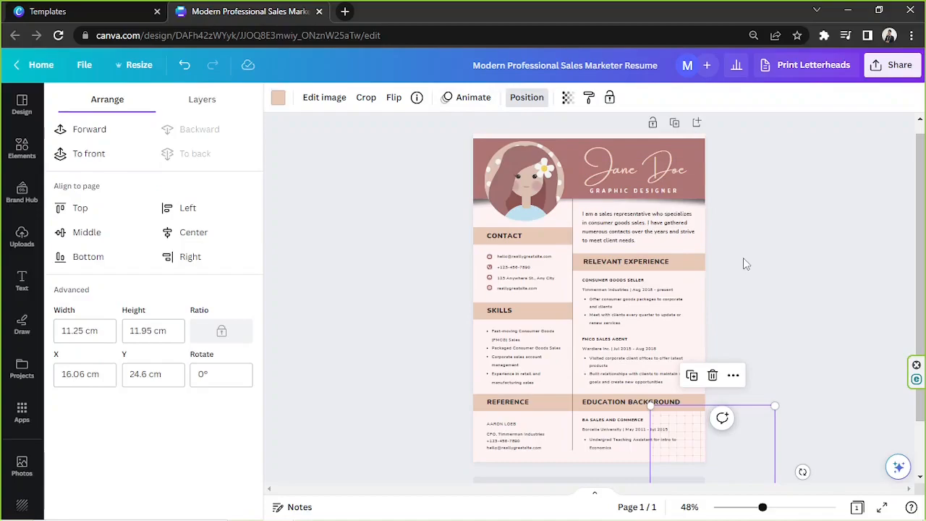
click(743, 258)
- Duplicate the grid graphic, move the copy over the page's upper-left corner behind the photo, and send it to the back
click(694, 379)
drag(749, 457, 491, 165)
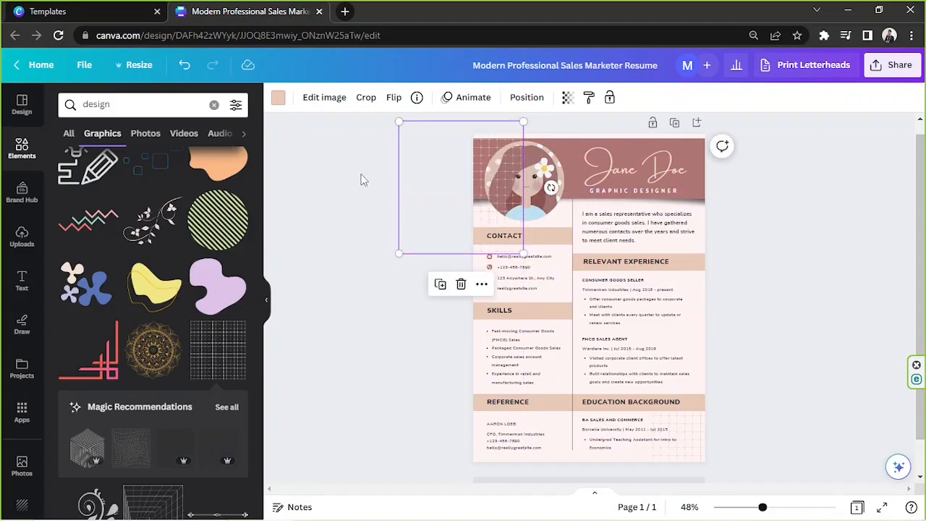
click(527, 97)
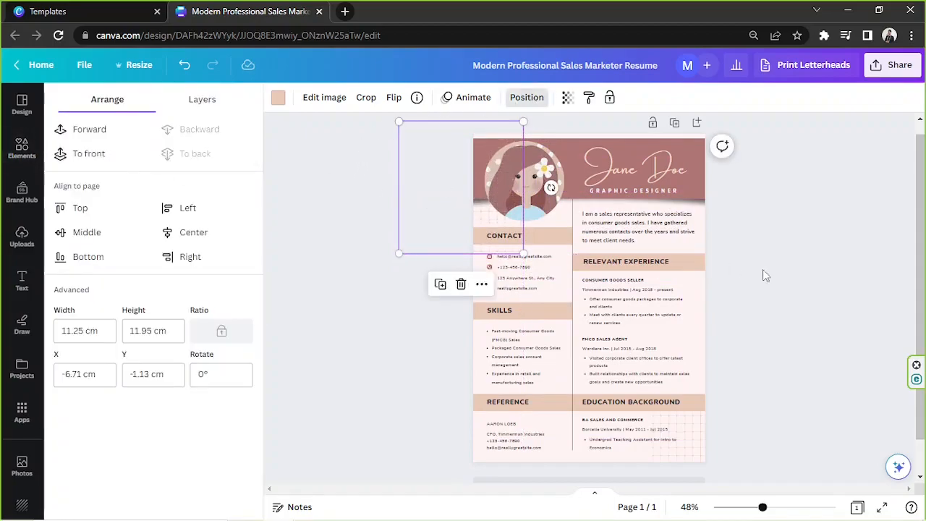
key(Escape)
key(Escape)
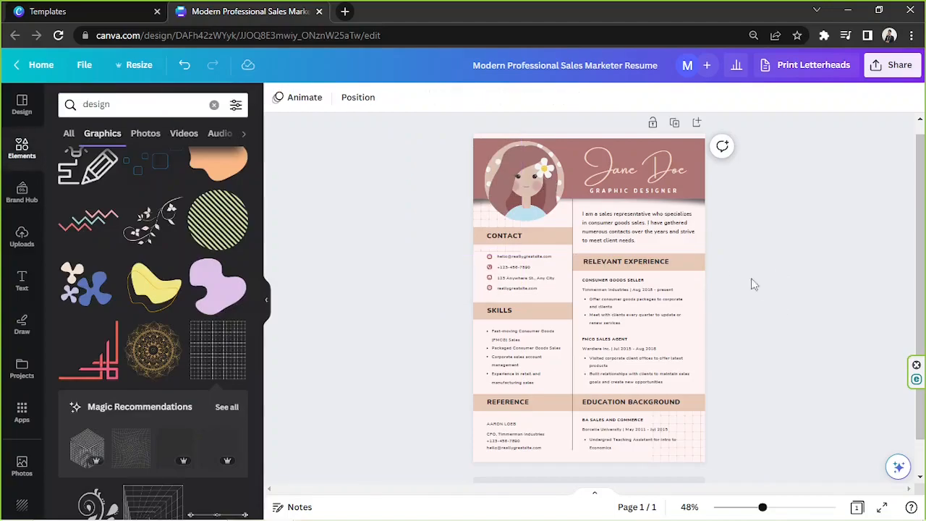
- Review the whole resume page from the header down to the education section
drag(762, 507, 769, 507)
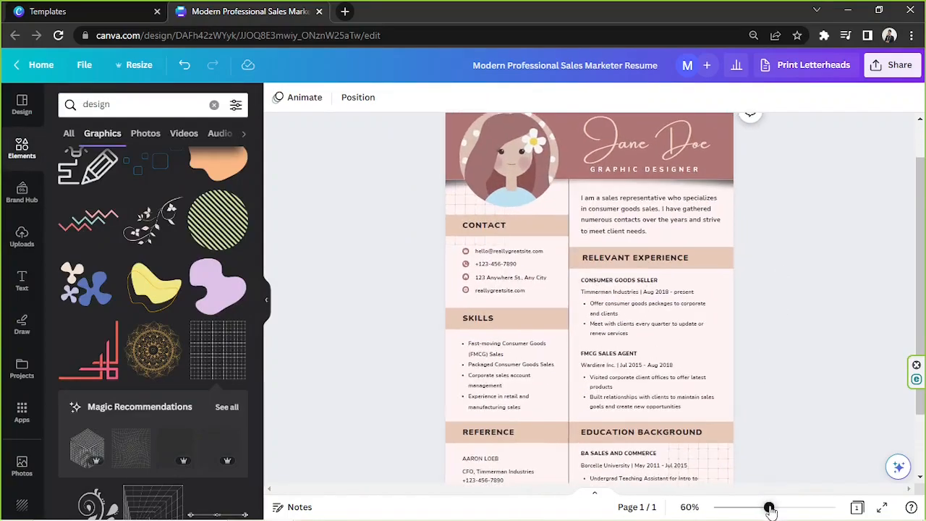
scroll(918, 225, down, 2)
scroll(882, 265, up, 3)
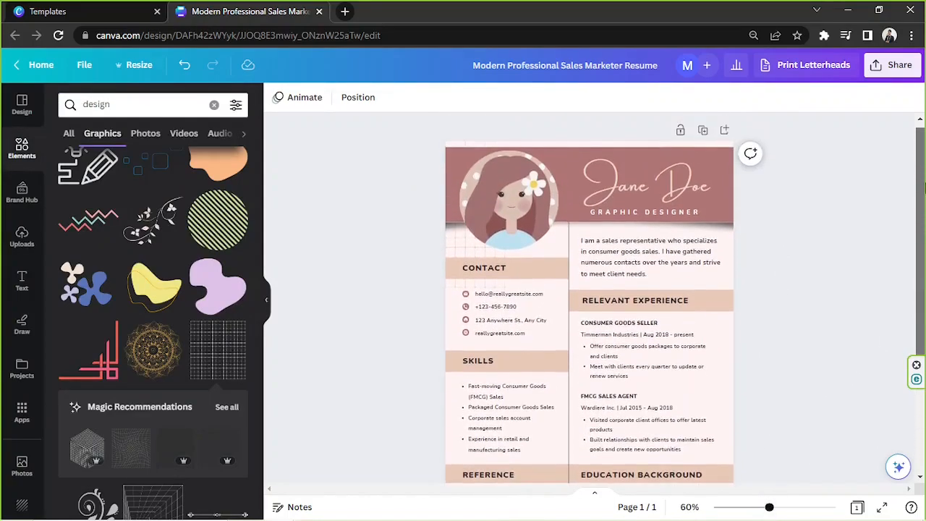
drag(769, 507, 765, 509)
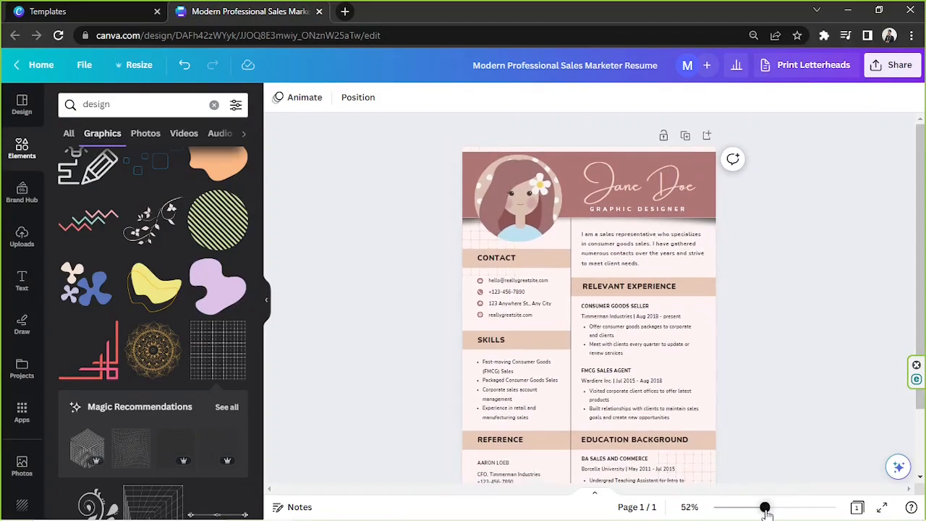
scroll(853, 280, down, 2)
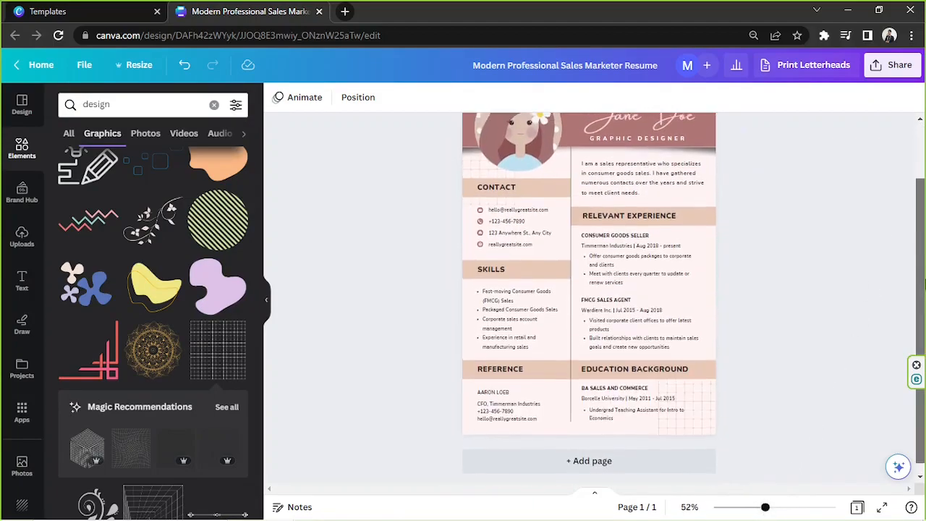
scroll(851, 278, up, 2)
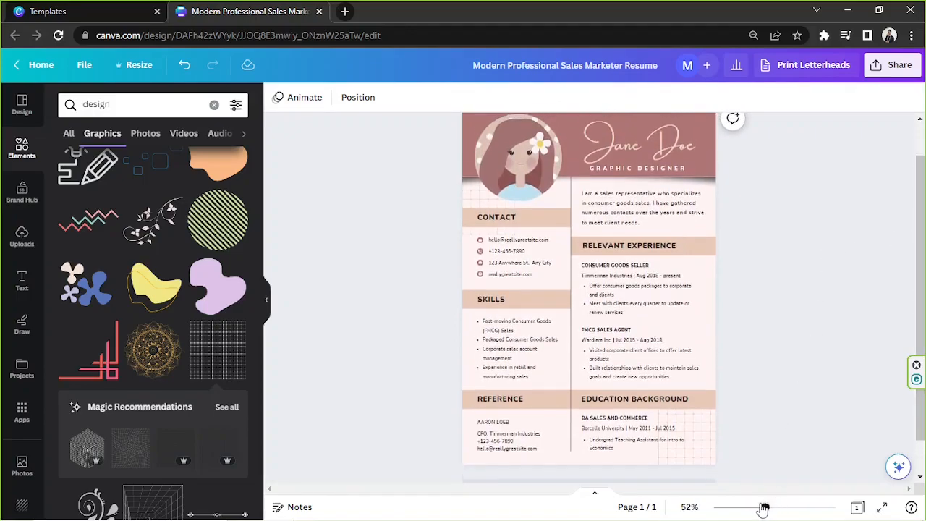
scroll(922, 181, up, 1)
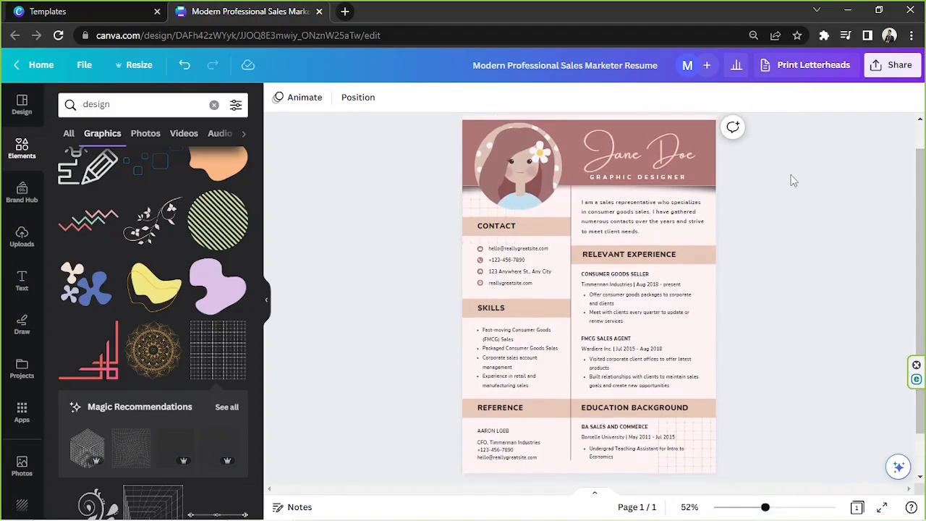
- Download the resume as a PDF Standard file with the download settings saved
click(900, 73)
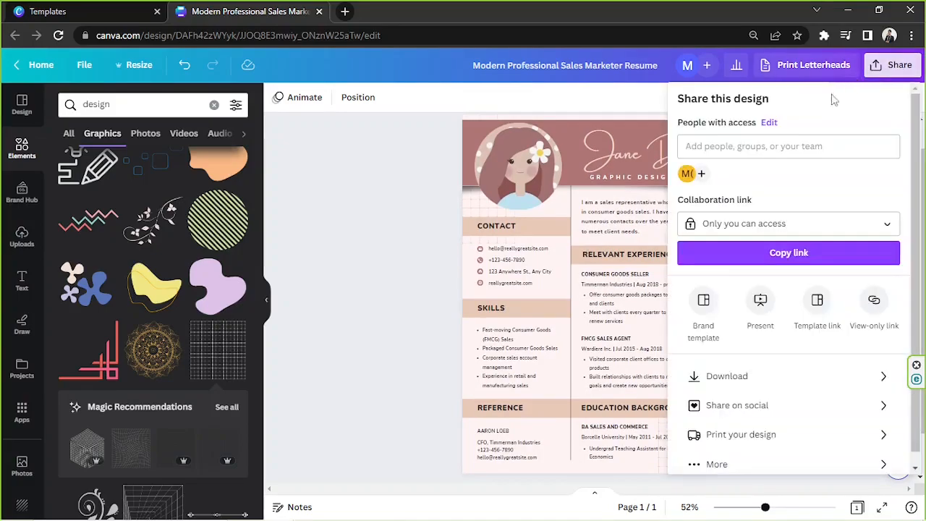
scroll(765, 274, down, 1)
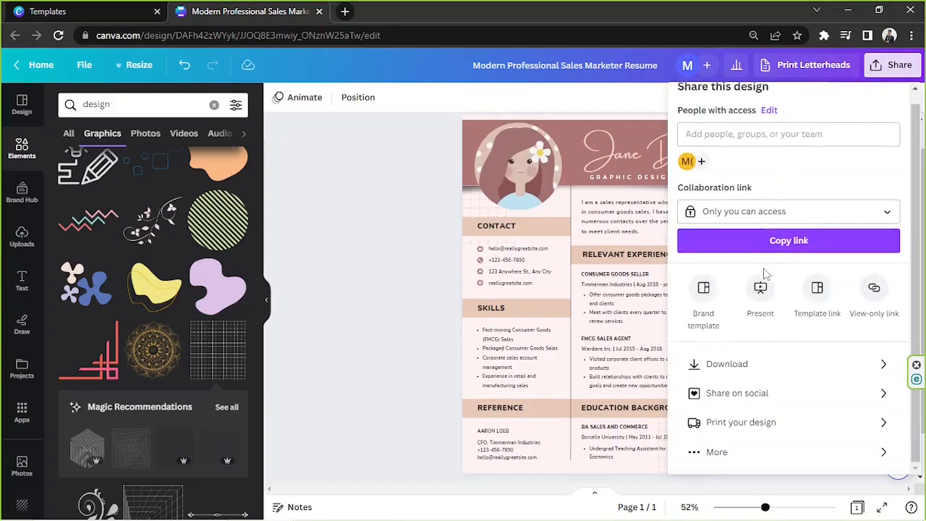
click(737, 362)
click(771, 152)
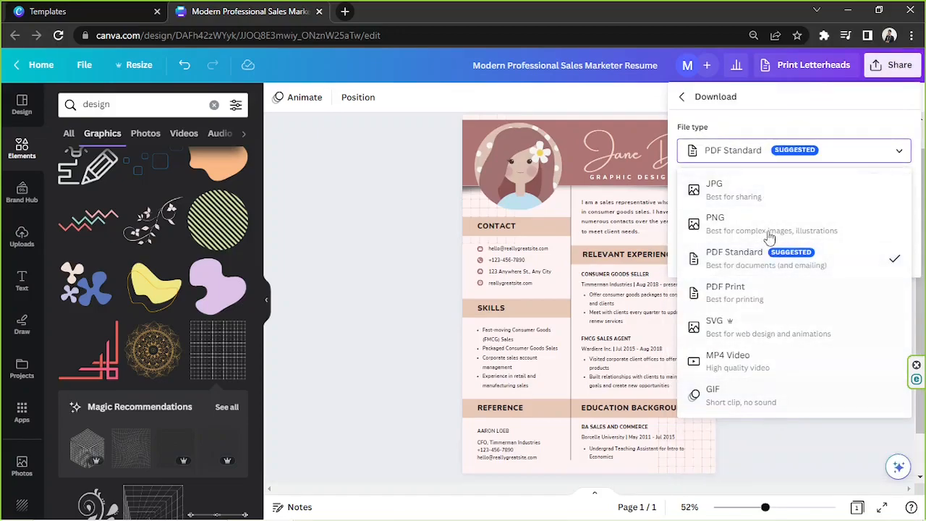
click(769, 157)
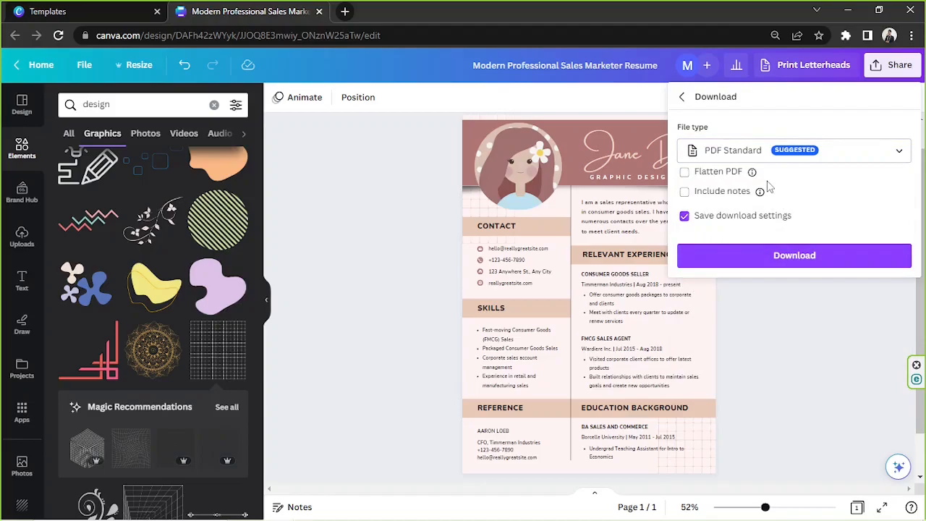
click(781, 266)
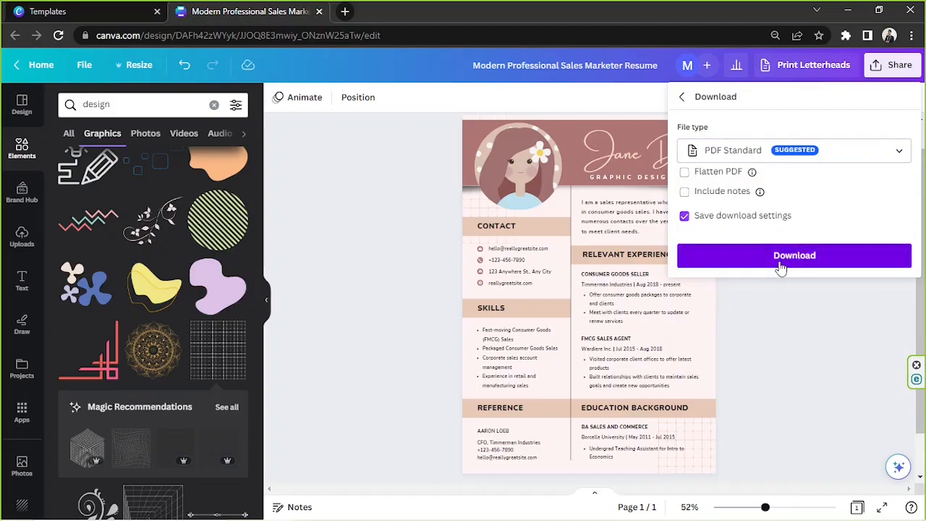